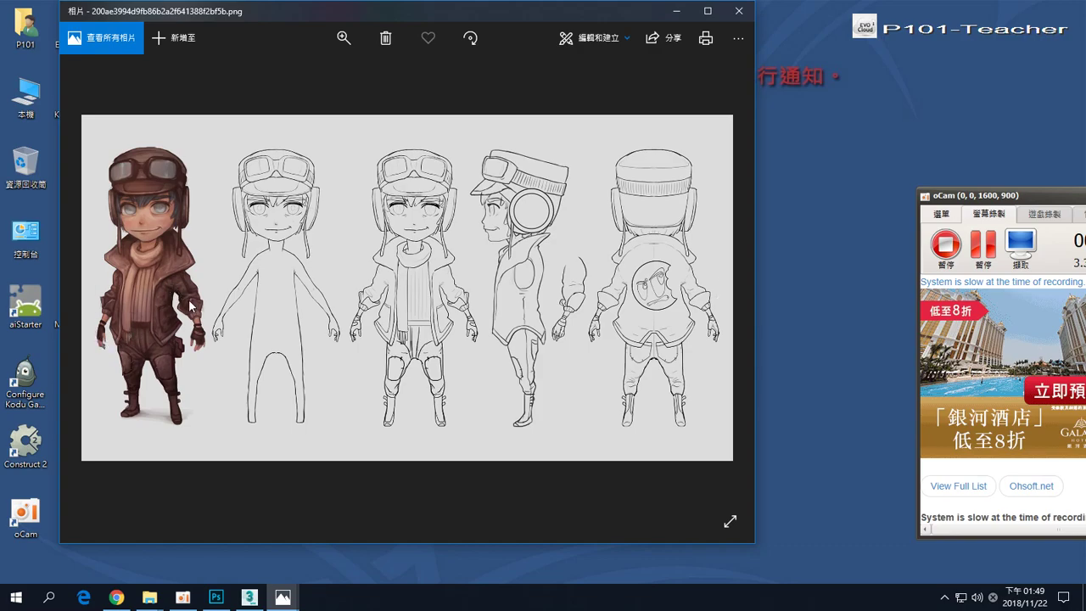
# Close the photo viewer and reposition the char_01 character sheet PNG on an empty area of the desktop.
pyautogui.click(739, 11)
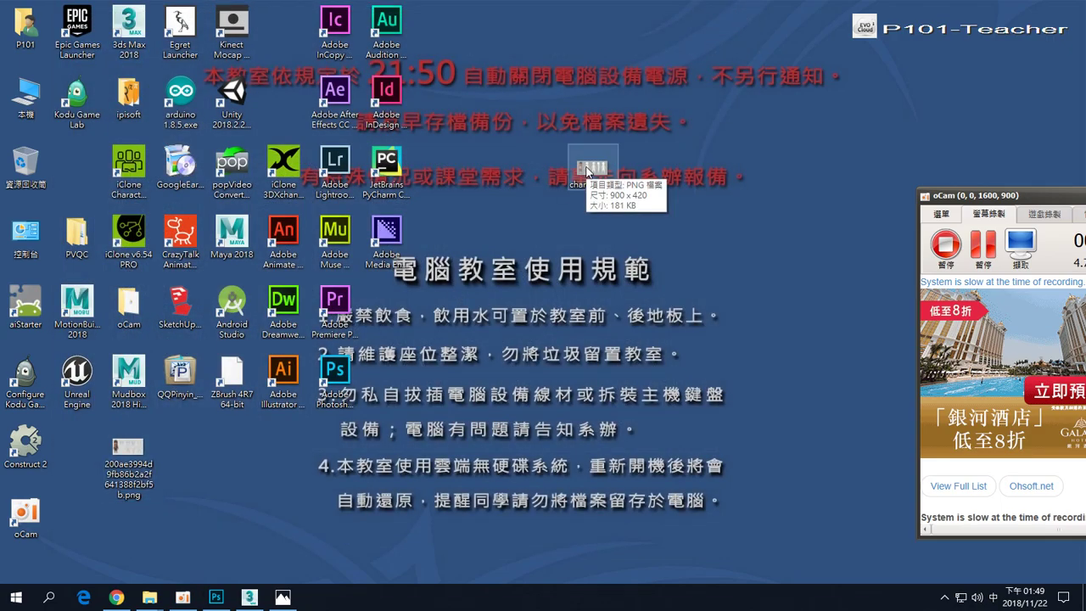
pyautogui.moveTo(587, 170); pyautogui.dragTo(479, 238)
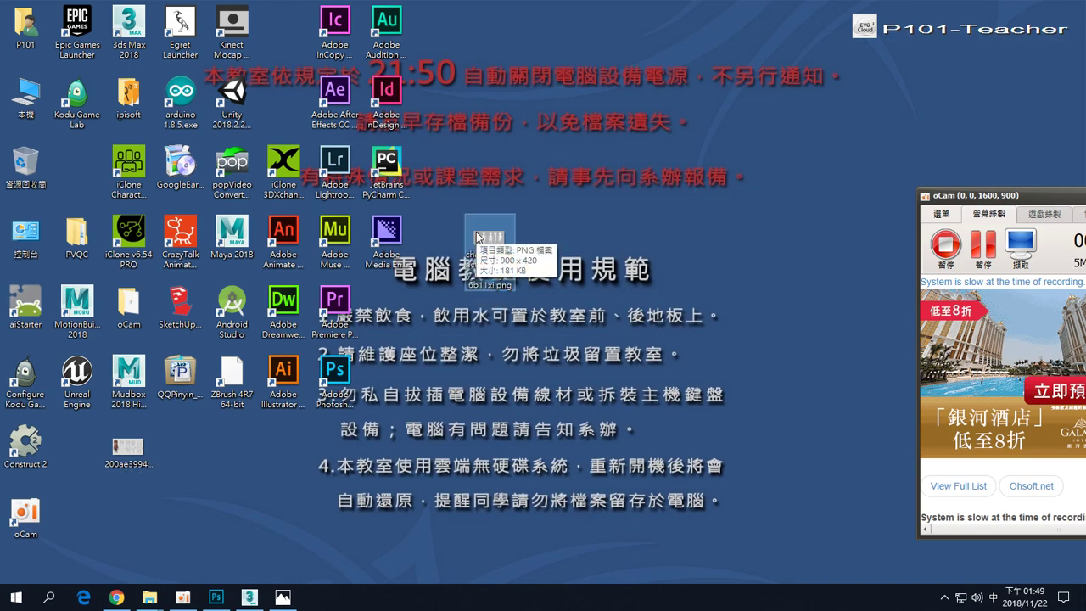
pyautogui.click(447, 281)
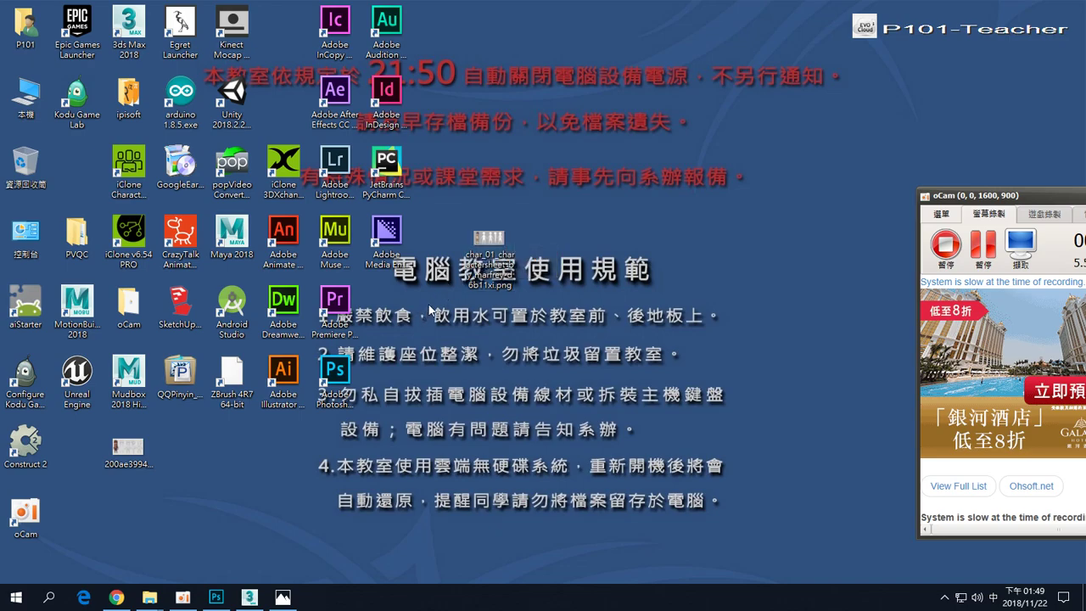
# Create a new folder on the desktop named "modeling".
pyautogui.rightClick(430, 311)
pyautogui.moveTo(533, 450)
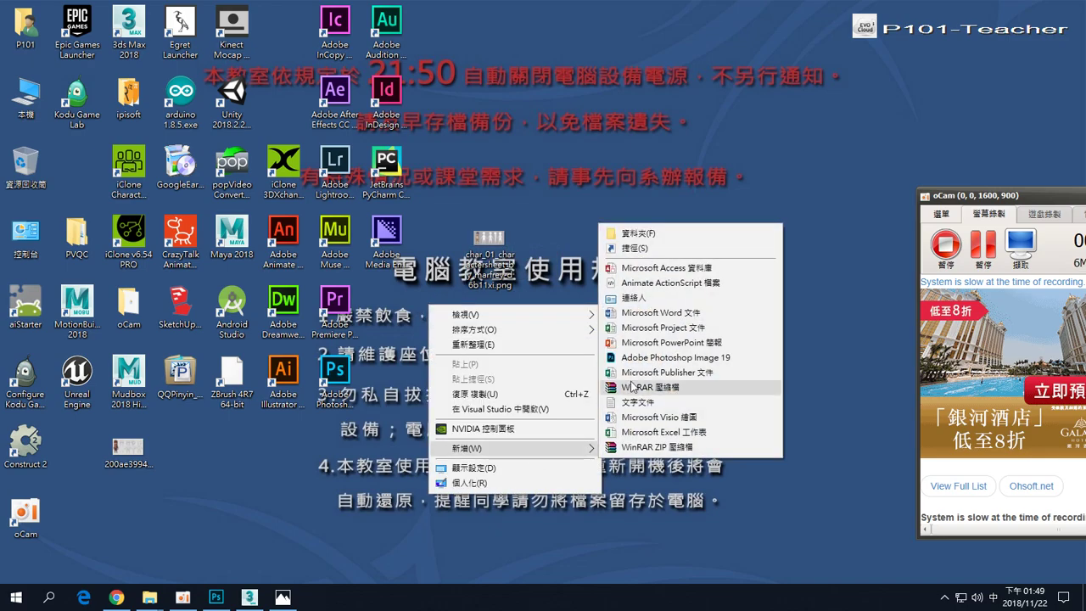
pyautogui.click(638, 233)
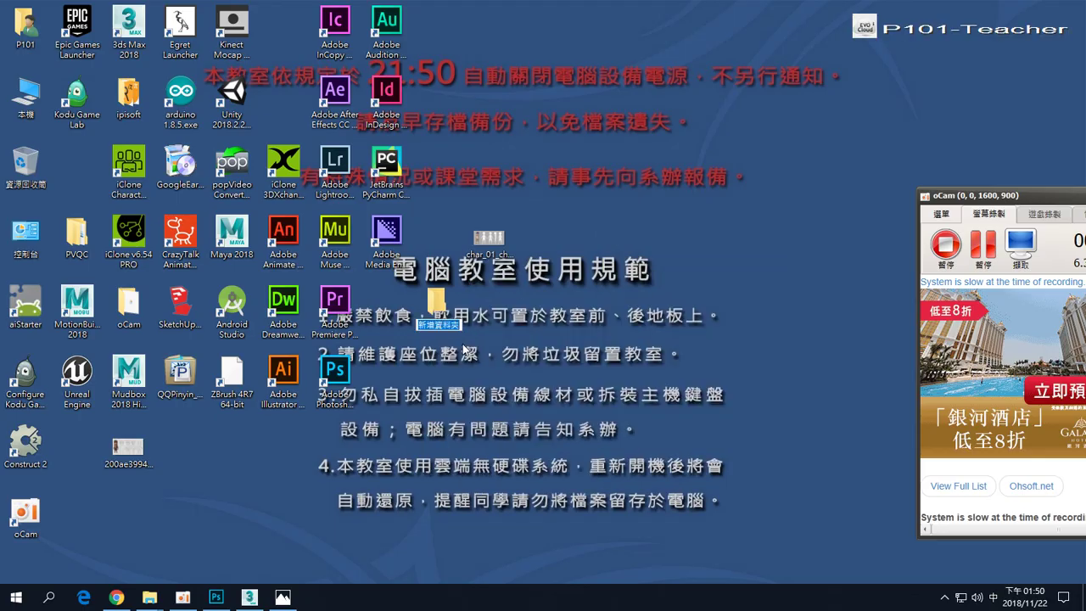
pyautogui.write('ㄉㄩㄟ')
pyautogui.press('shift')
pyautogui.write('deling')
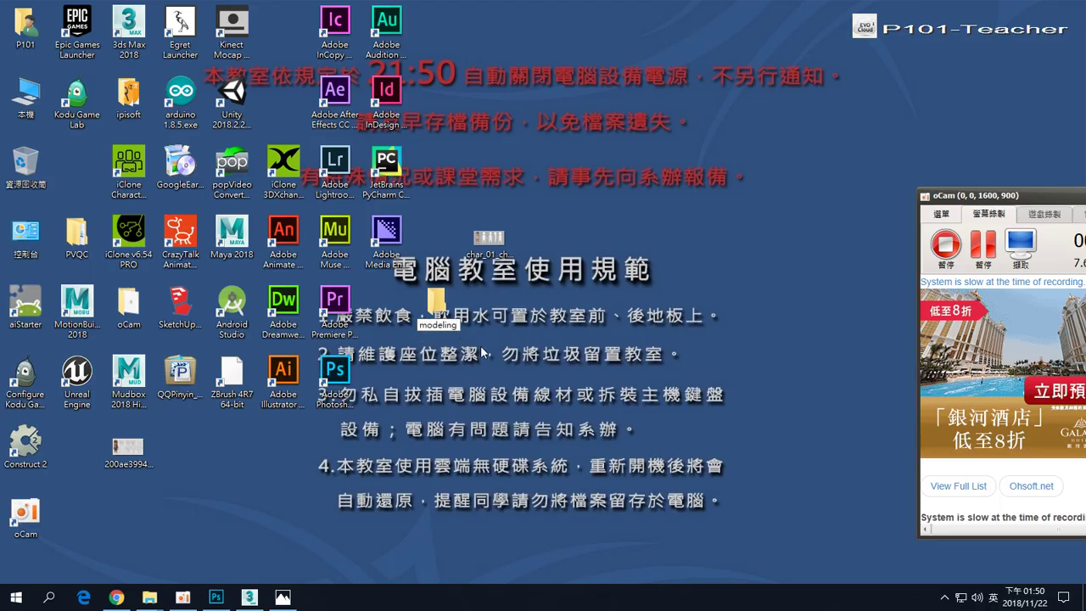
pyautogui.click(523, 351)
# Move the char_01 character sheet PNG into the modeling folder, then open that folder in a smaller window.
pyautogui.moveTo(446, 308); pyautogui.dragTo(736, 203)
pyautogui.moveTo(493, 240); pyautogui.dragTo(750, 234)
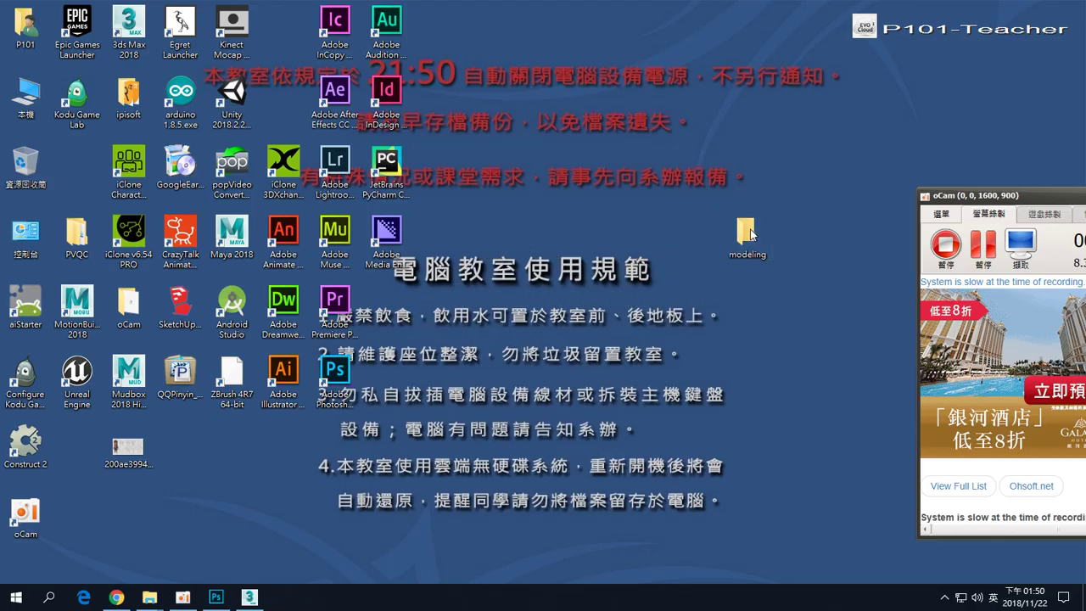
pyautogui.doubleClick(749, 231)
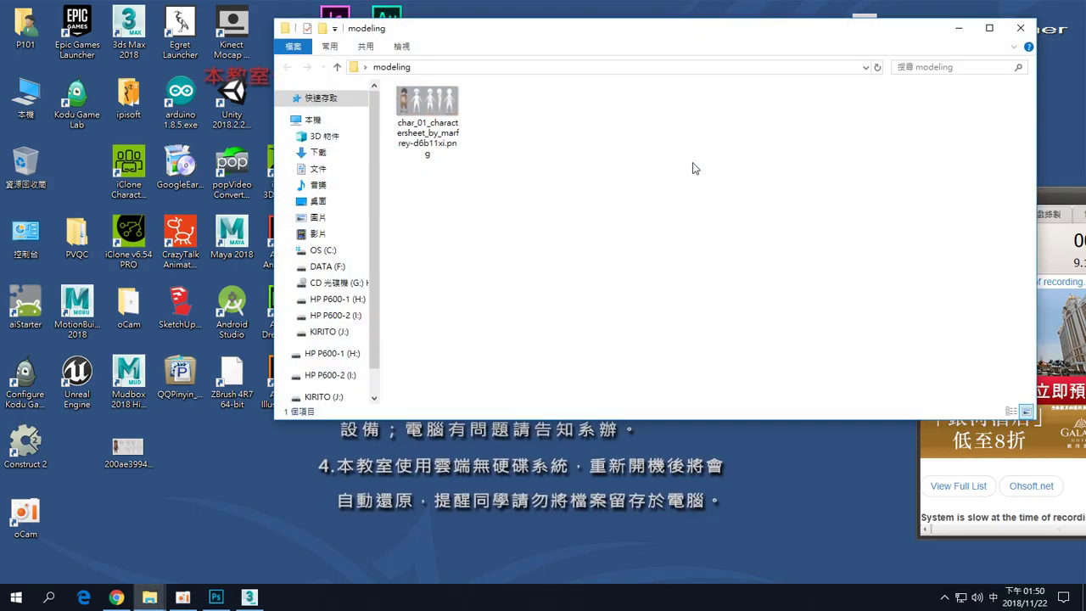
pyautogui.moveTo(572, 34); pyautogui.dragTo(359, 105)
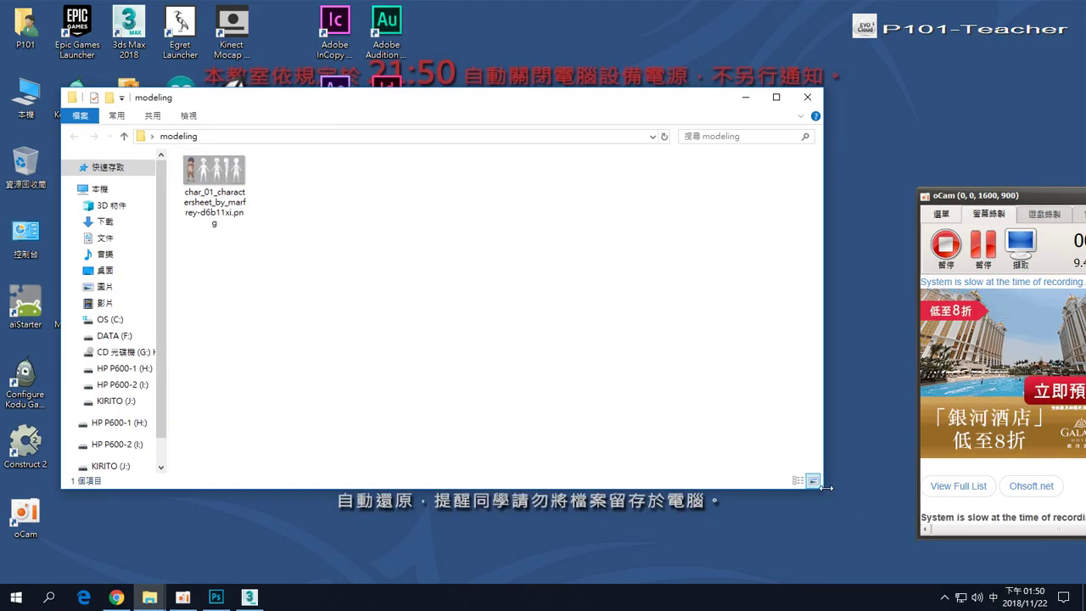
pyautogui.moveTo(827, 487); pyautogui.dragTo(619, 495)
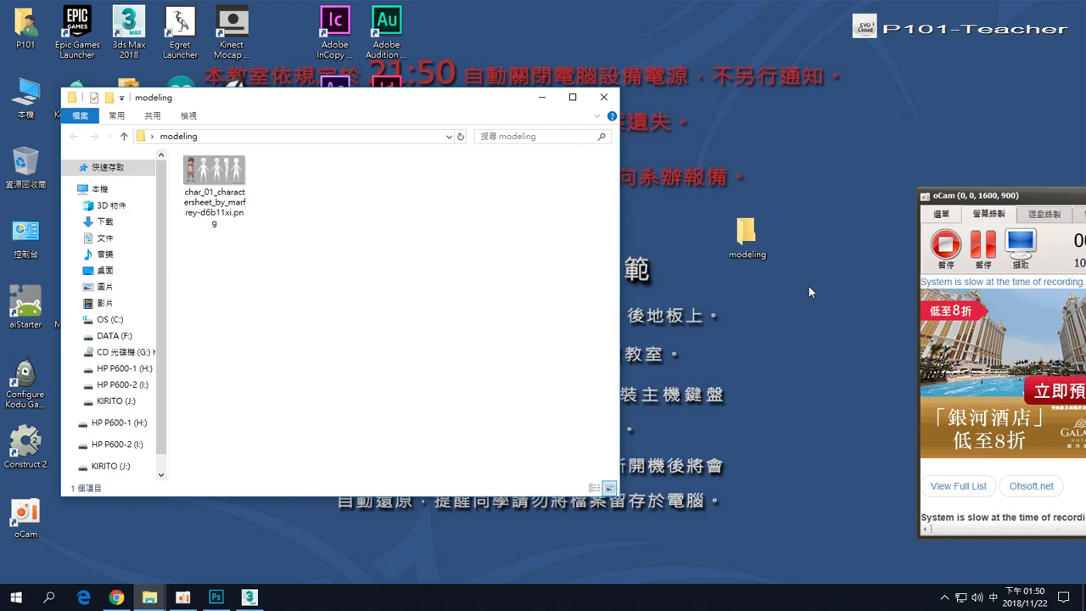
pyautogui.moveTo(960, 200); pyautogui.dragTo(926, 226)
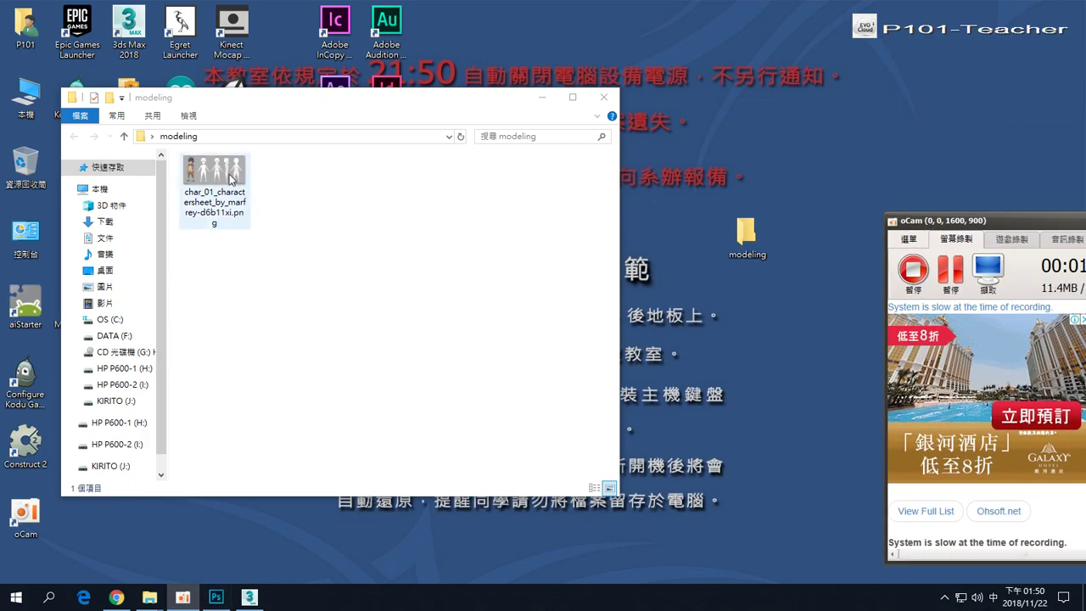
# Open the char_01 character sheet PNG from the modeling folder in Photoshop.
pyautogui.moveTo(229, 178); pyautogui.dragTo(414, 254)
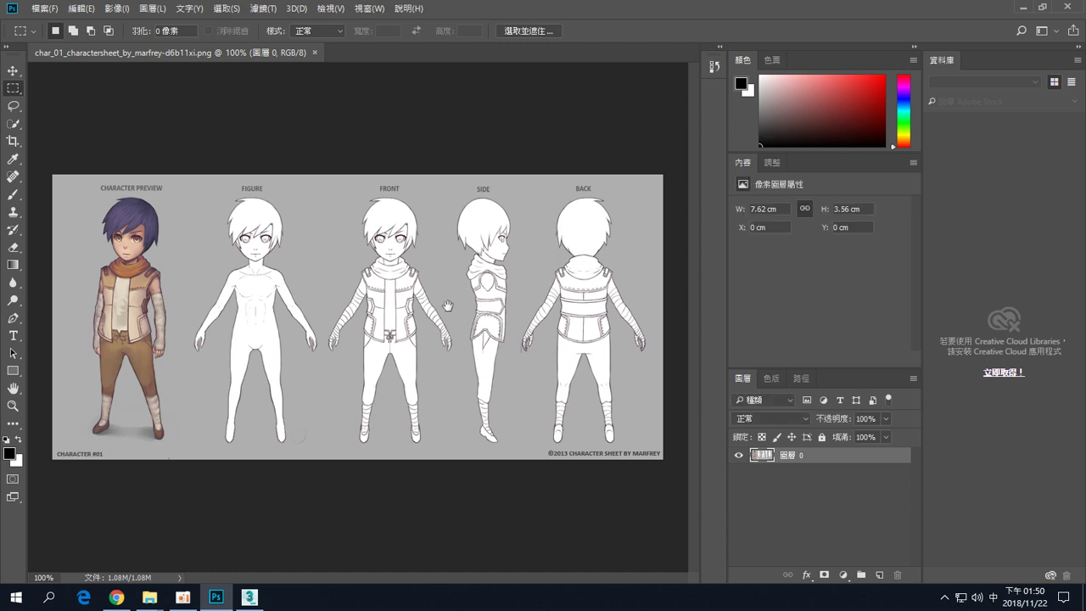
pyautogui.click(387, 311)
pyautogui.click(407, 309)
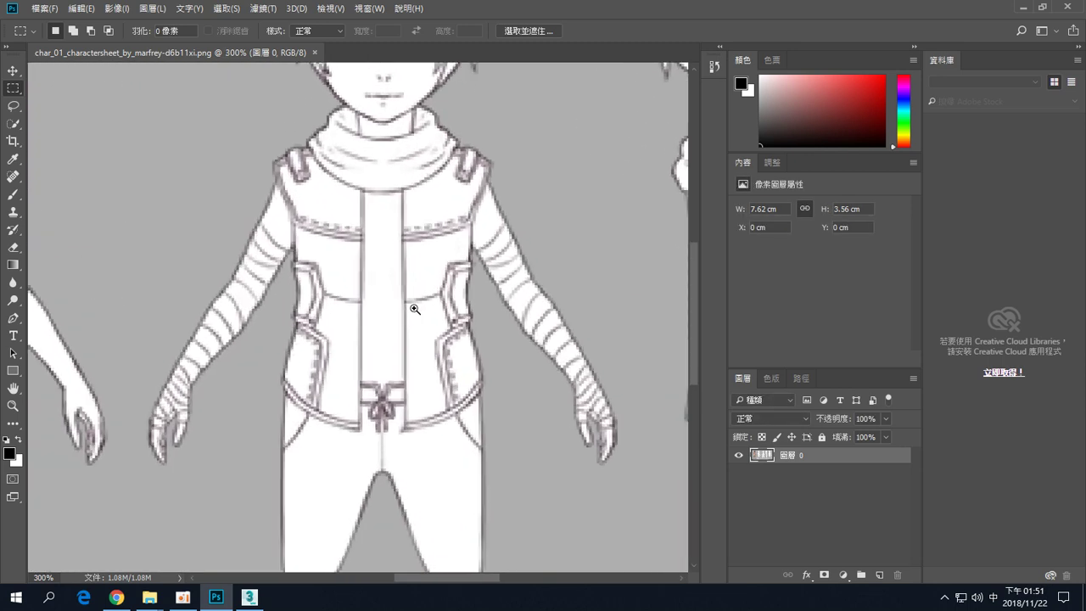
pyautogui.keyDown('alt'); pyautogui.click(414, 309); pyautogui.keyUp('alt')
pyautogui.keyDown('alt'); pyautogui.click(414, 309); pyautogui.keyUp('alt')
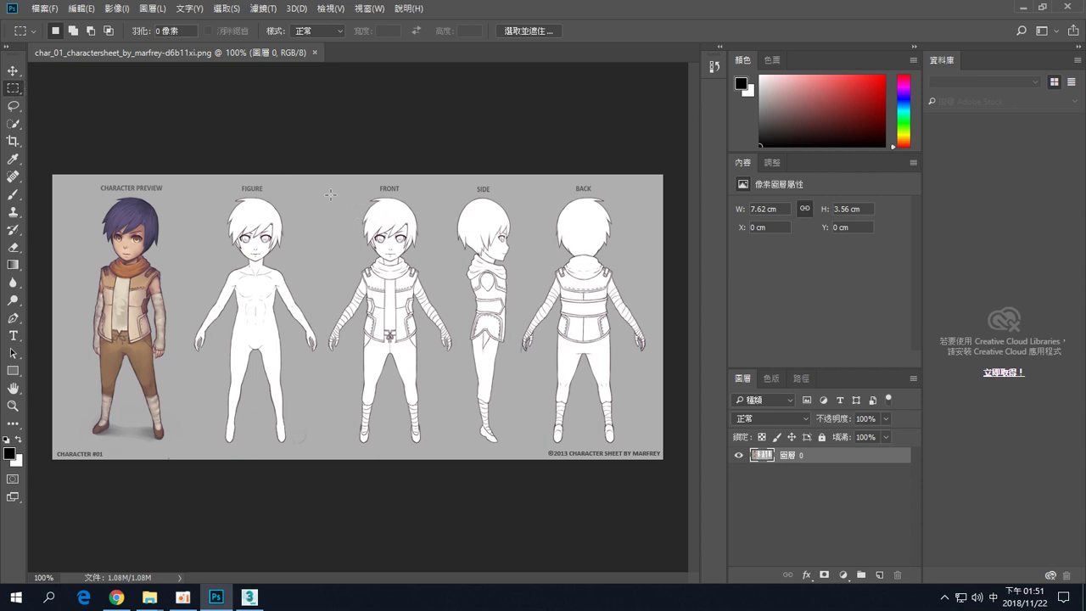
# Draw a rectangular marquee selection around the FRONT figure on the character sheet.
pyautogui.moveTo(330, 193); pyautogui.dragTo(457, 451)
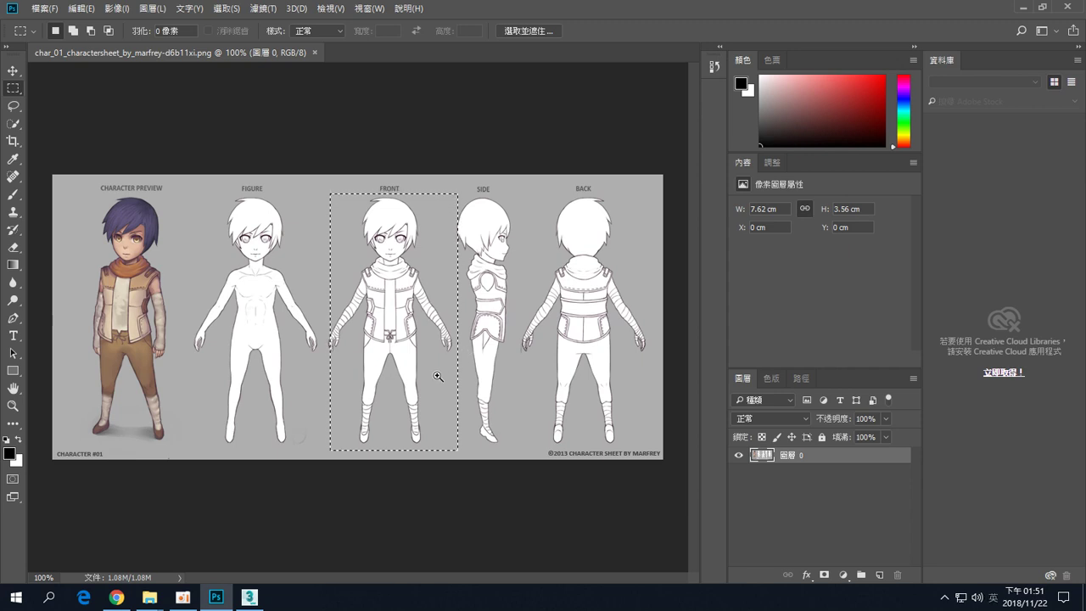
pyautogui.click(437, 376)
pyautogui.moveTo(419, 318); pyautogui.dragTo(406, 350)
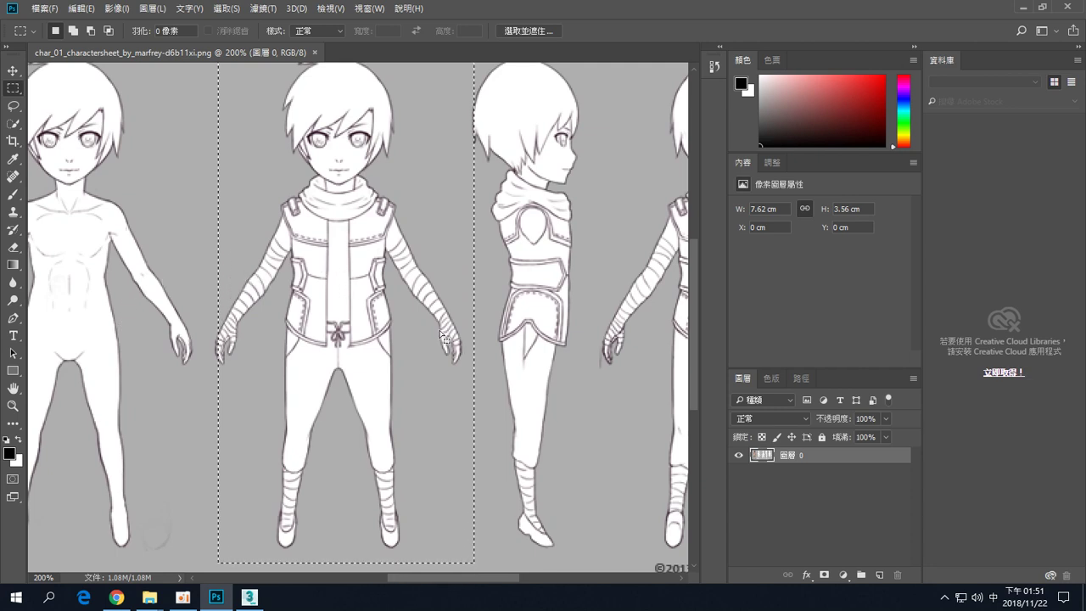
pyautogui.hotkey('ctrl', 'space')
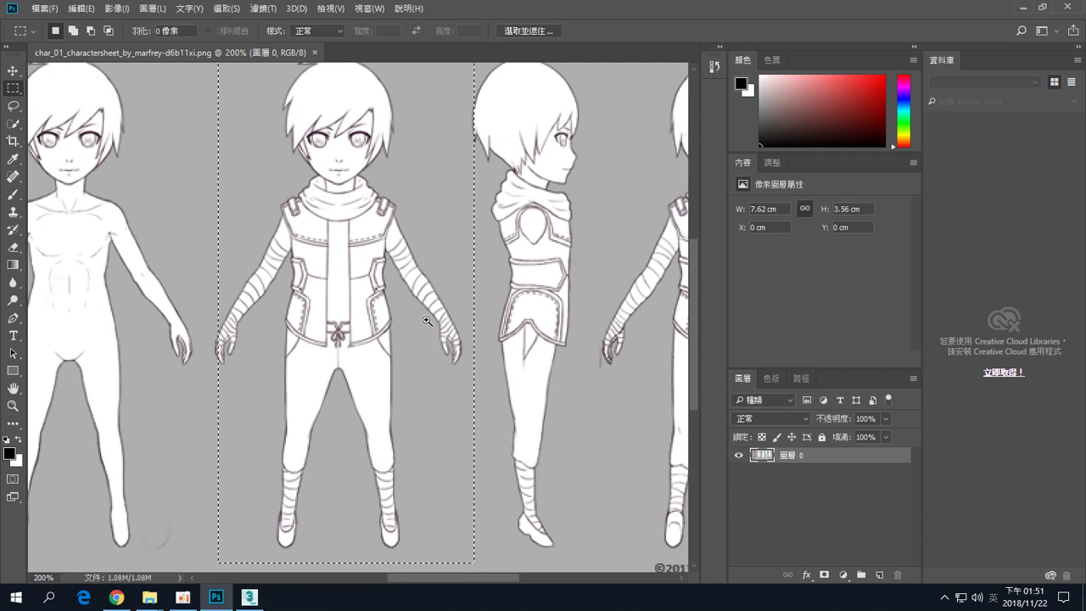
pyautogui.click(424, 312)
pyautogui.moveTo(419, 308); pyautogui.dragTo(393, 277)
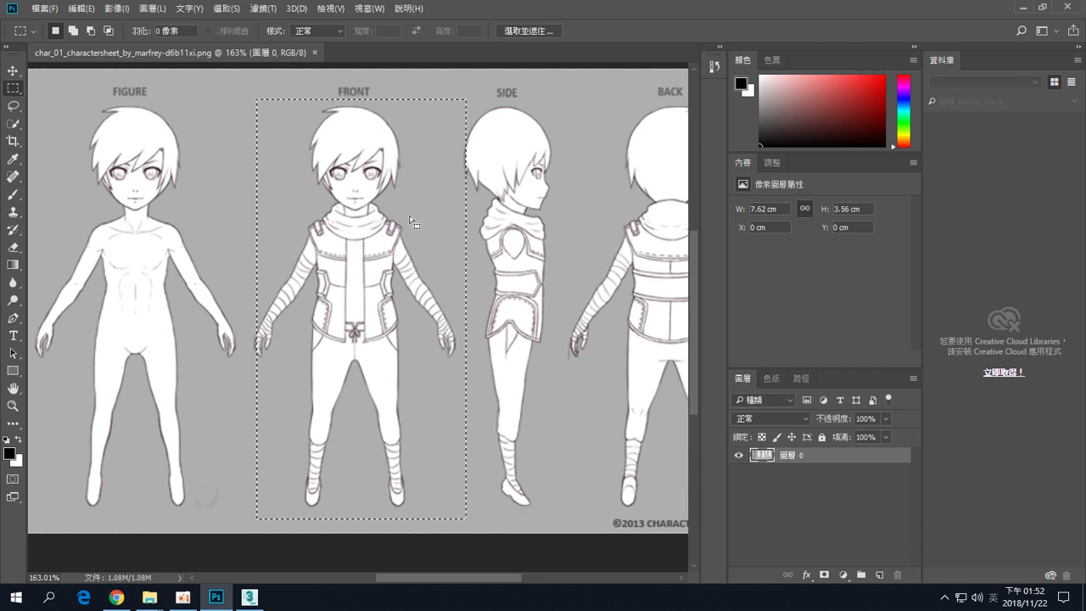
# Transform the selection to fit tightly around the FRONT figure, about 1.54 cm wide and 3.06 cm high.
pyautogui.click(216, 11)
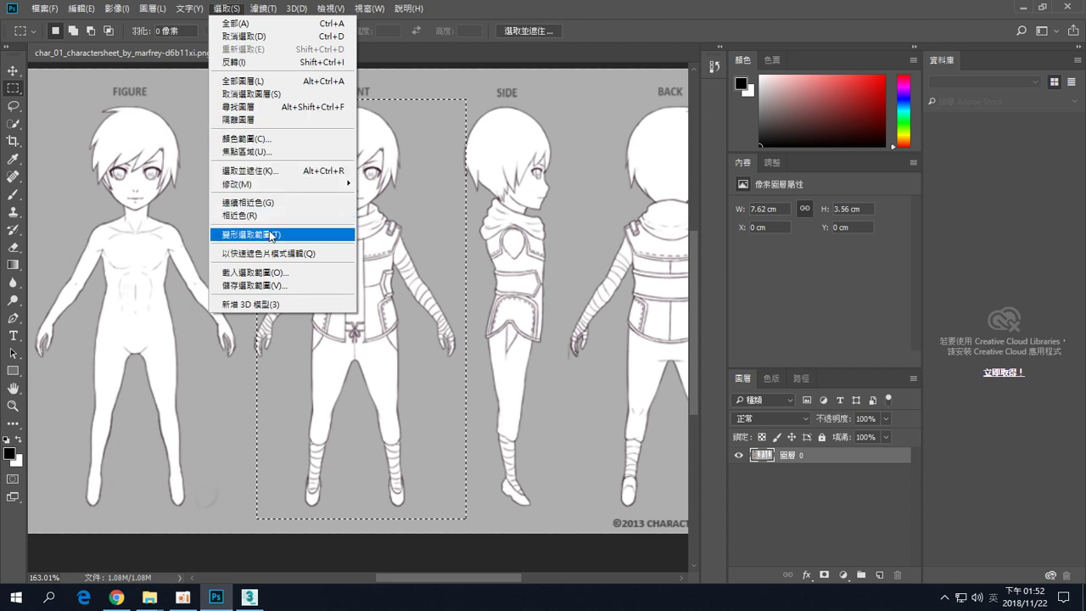
pyautogui.click(272, 235)
pyautogui.moveTo(465, 310); pyautogui.dragTo(455, 311)
pyautogui.moveTo(357, 99); pyautogui.dragTo(357, 105)
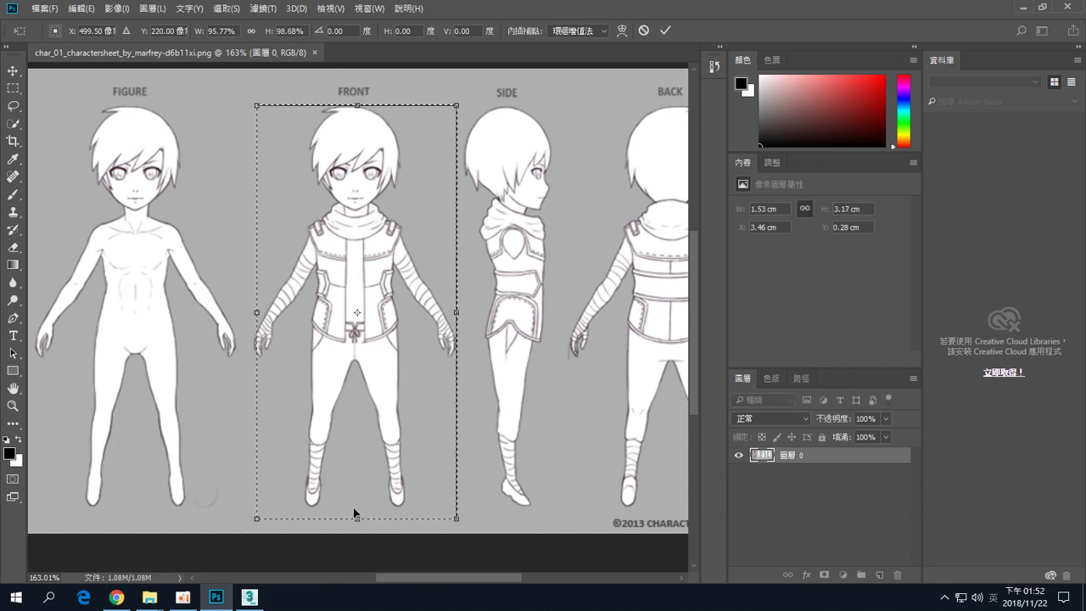
pyautogui.moveTo(358, 517); pyautogui.dragTo(357, 505)
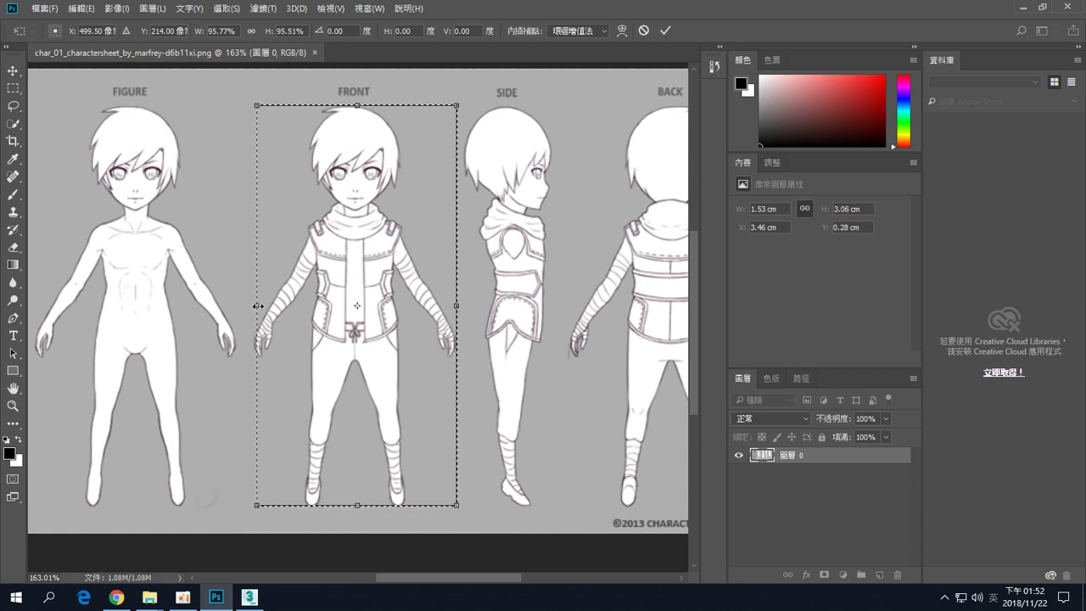
pyautogui.moveTo(256, 305); pyautogui.dragTo(254, 305)
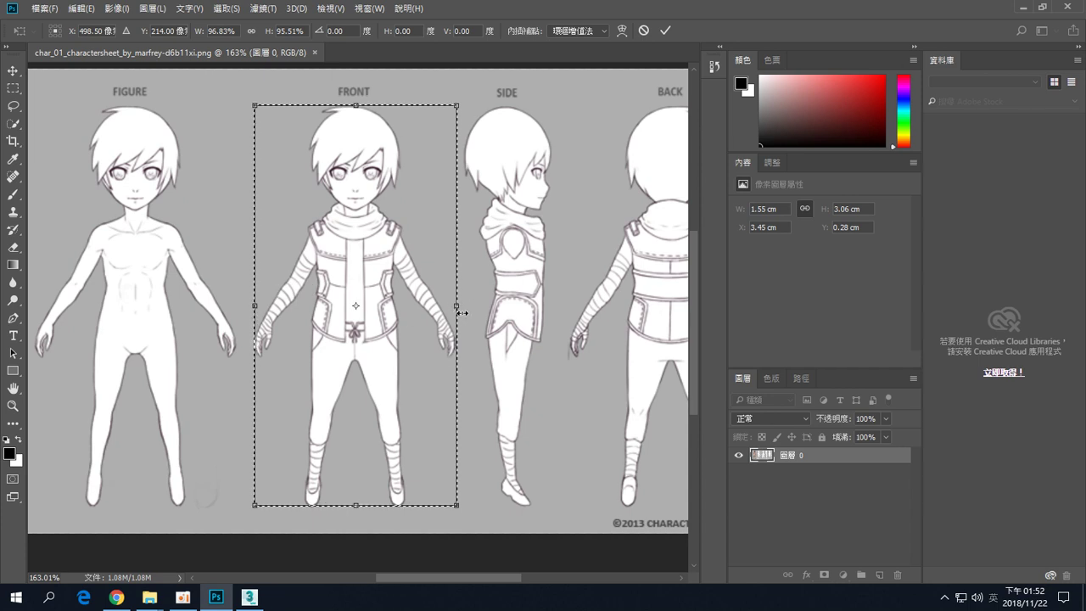
pyautogui.moveTo(457, 306); pyautogui.dragTo(454, 307)
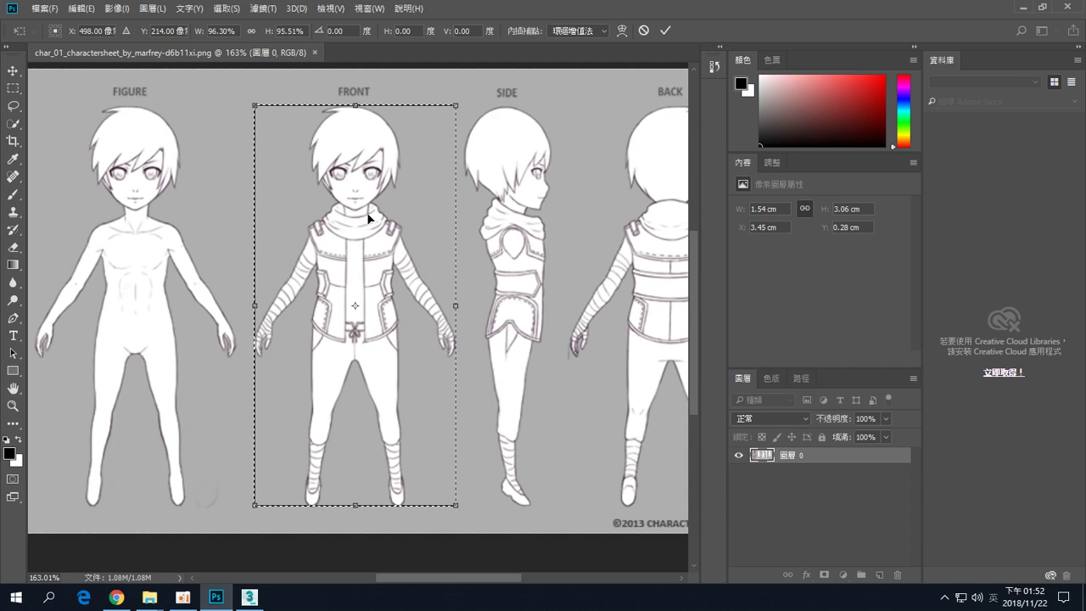
pyautogui.press('Return')
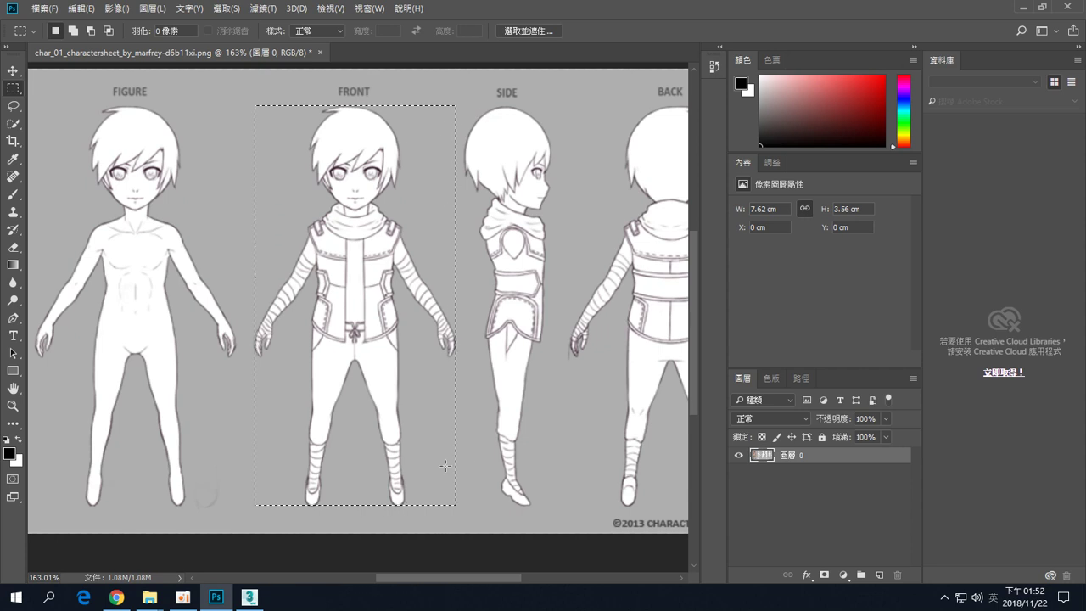
# Create a new document at the clipboard size of 182 × 362 pixels, 300 pixels per inch, RGB with a white background.
pyautogui.click(44, 8)
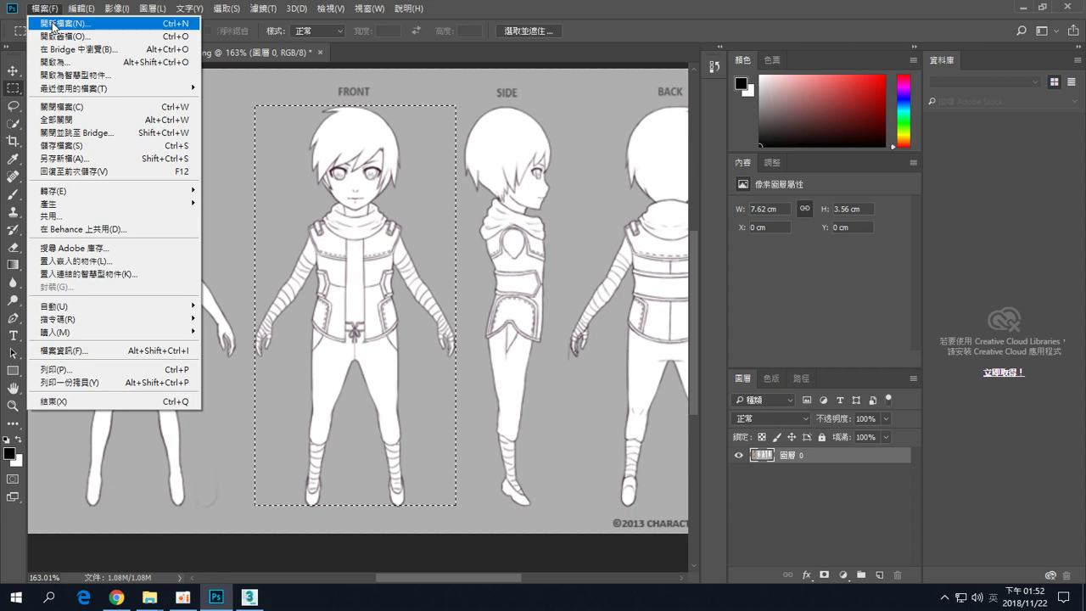
pyautogui.click(60, 21)
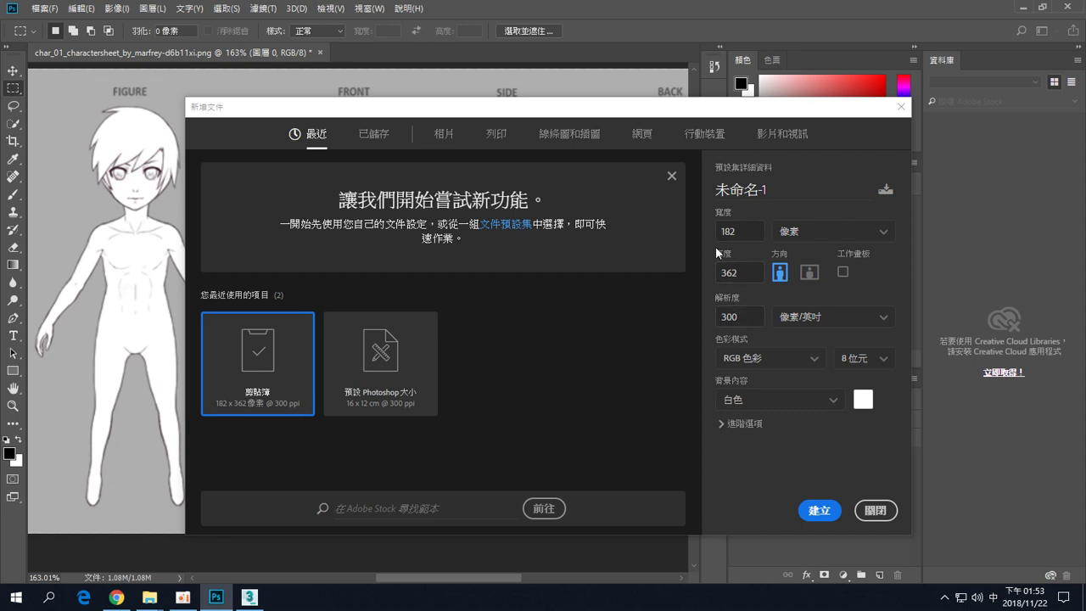
pyautogui.click(820, 512)
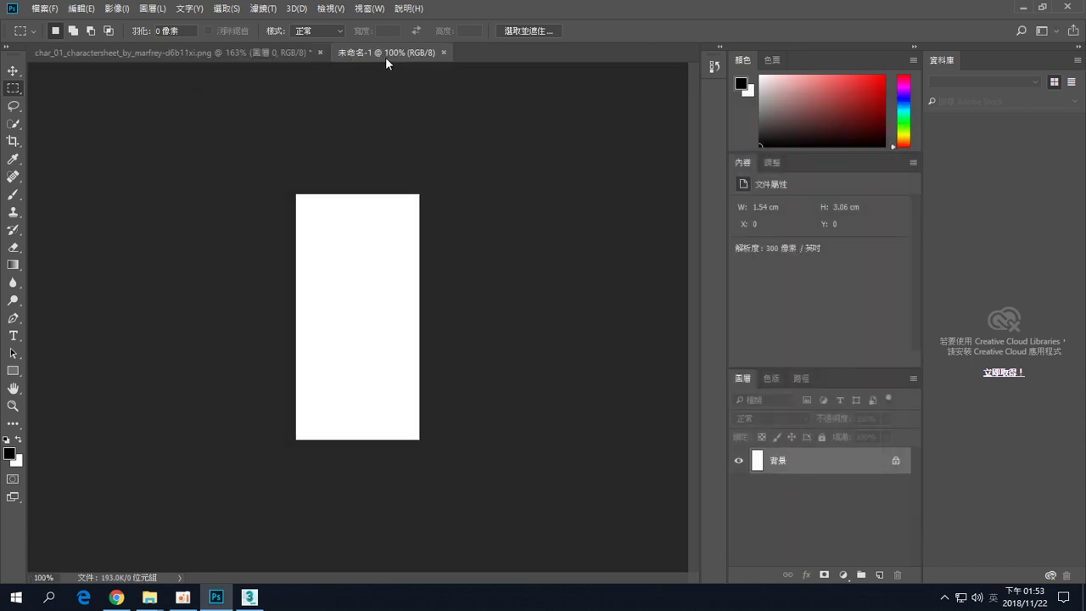
# Float the new document in its own enlarged window and paste the copied FRONT figure into it.
pyautogui.moveTo(385, 57); pyautogui.dragTo(695, 116)
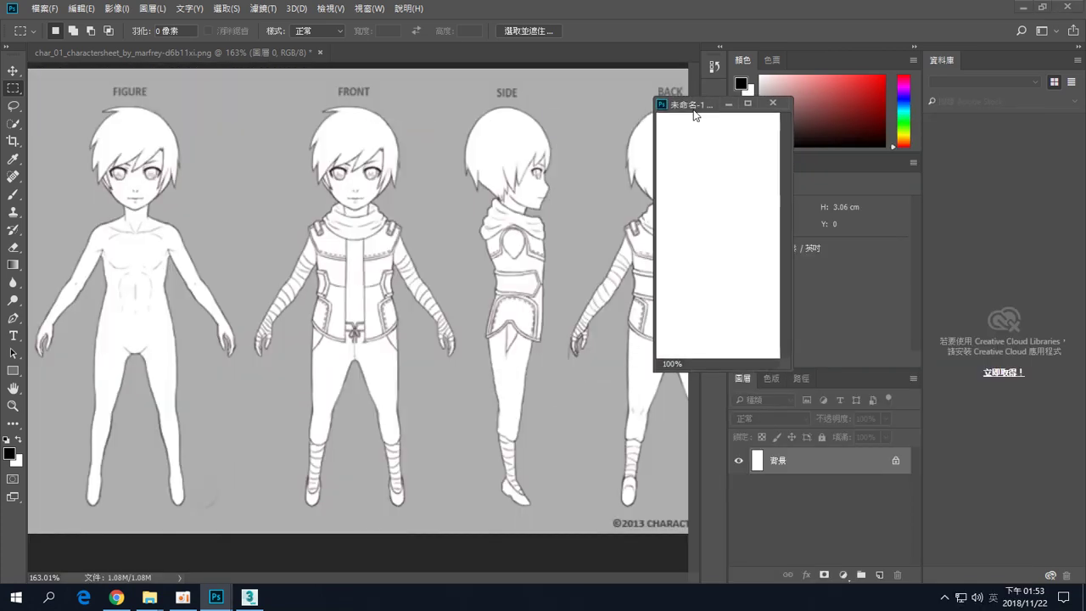
pyautogui.click(260, 48)
pyautogui.moveTo(254, 106); pyautogui.dragTo(456, 504)
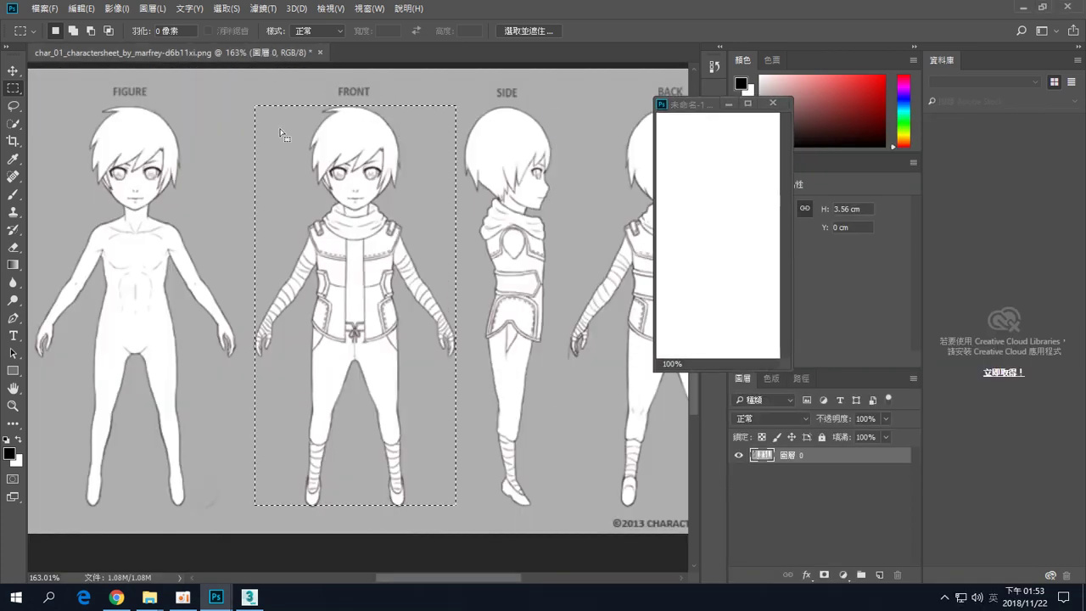
pyautogui.moveTo(695, 104); pyautogui.dragTo(471, 114)
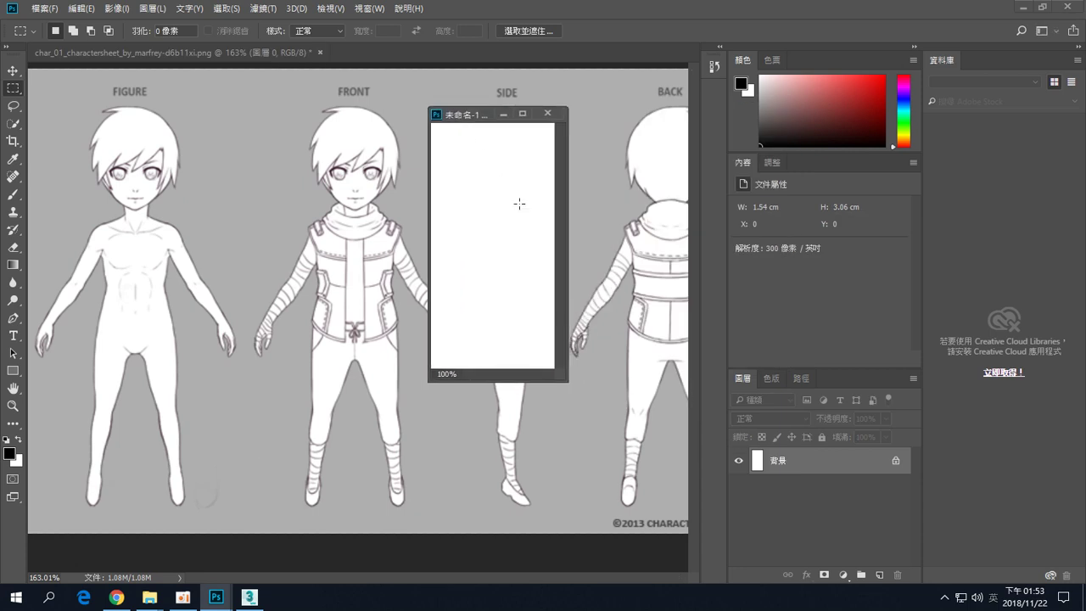
pyautogui.moveTo(560, 377); pyautogui.dragTo(659, 480)
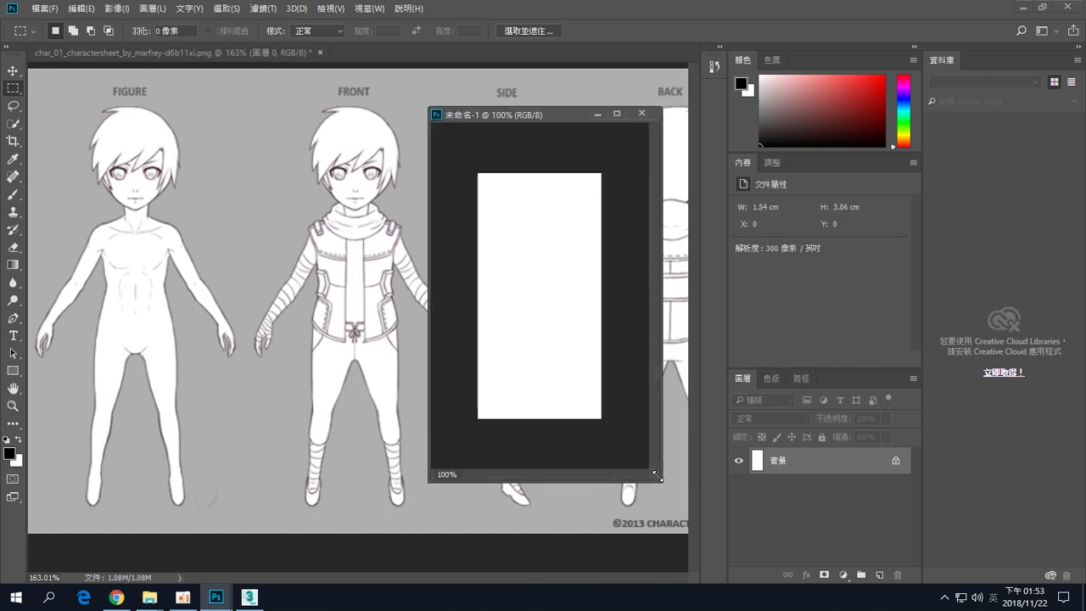
pyautogui.hotkey('ctrl', 'v')
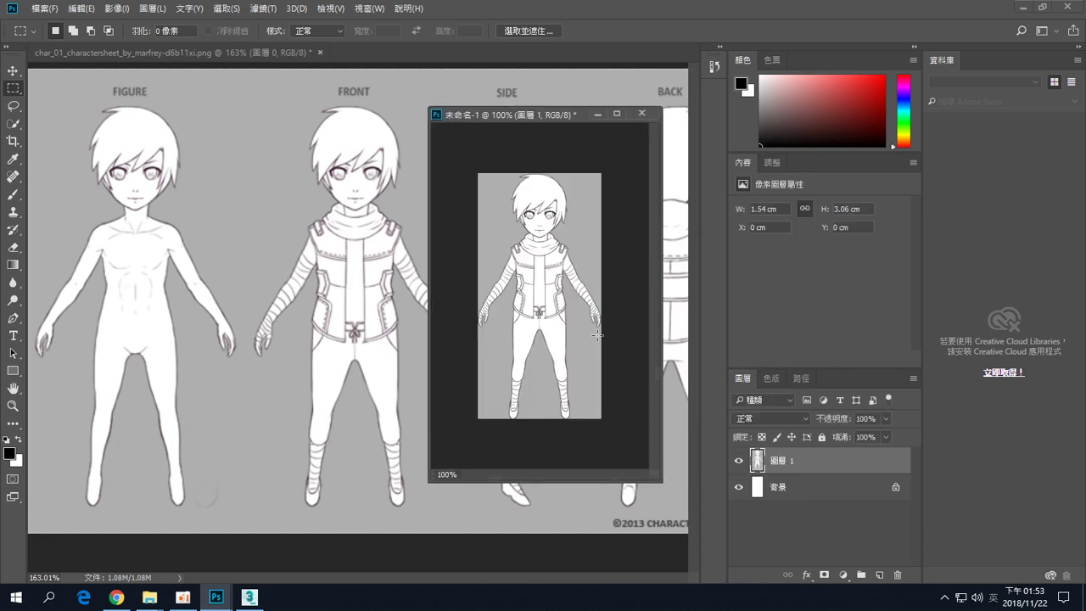
# Move the floating document with the pasted front view aside so the figures on the character sheet are accessible.
pyautogui.moveTo(542, 112); pyautogui.dragTo(179, 100)
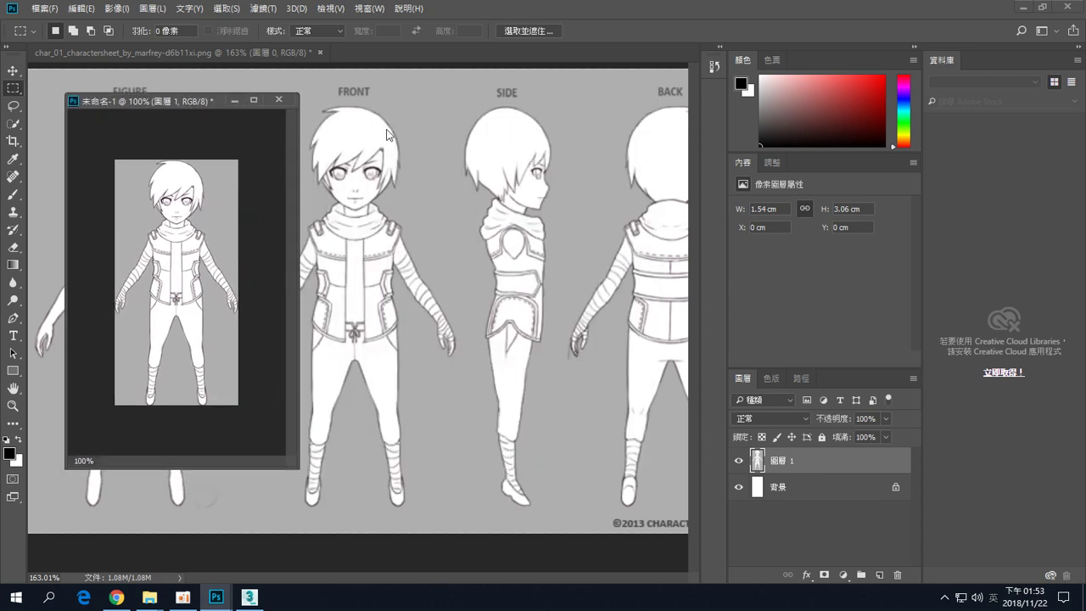
pyautogui.click(266, 50)
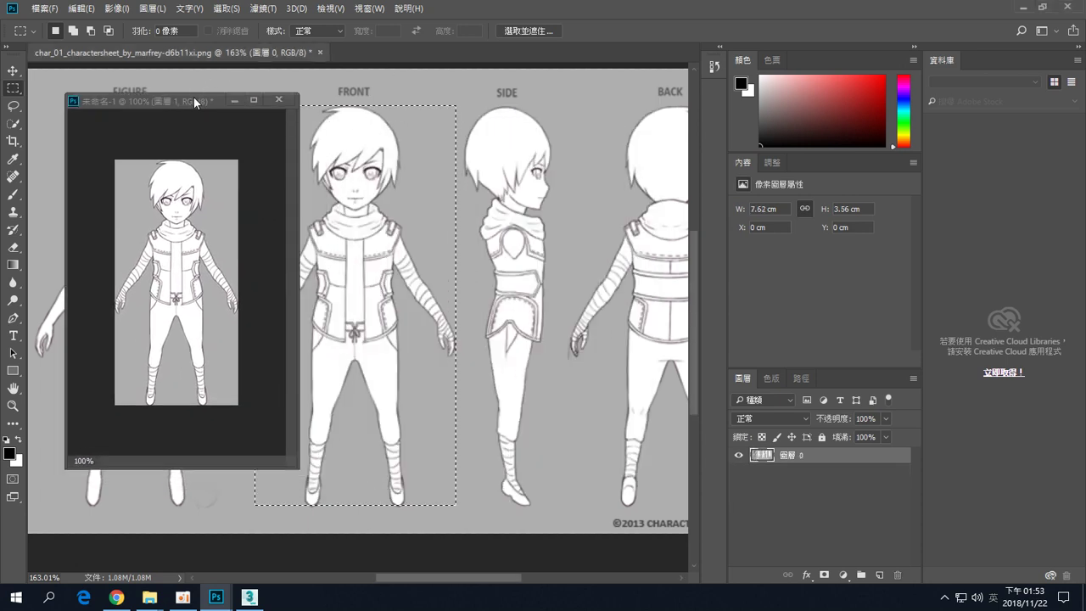
pyautogui.moveTo(193, 96); pyautogui.dragTo(752, 134)
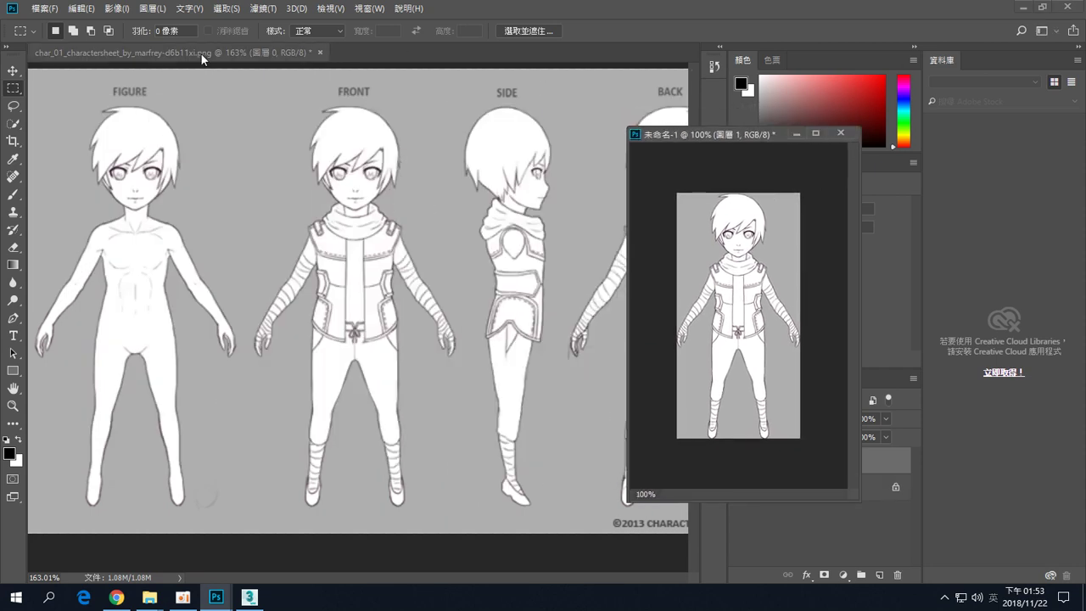
# Float the character sheet in its own window, positioned so the FIGURE, FRONT and SIDE views are all in sight.
pyautogui.moveTo(203, 53); pyautogui.dragTo(225, 80)
pyautogui.moveTo(344, 94); pyautogui.dragTo(225, 78)
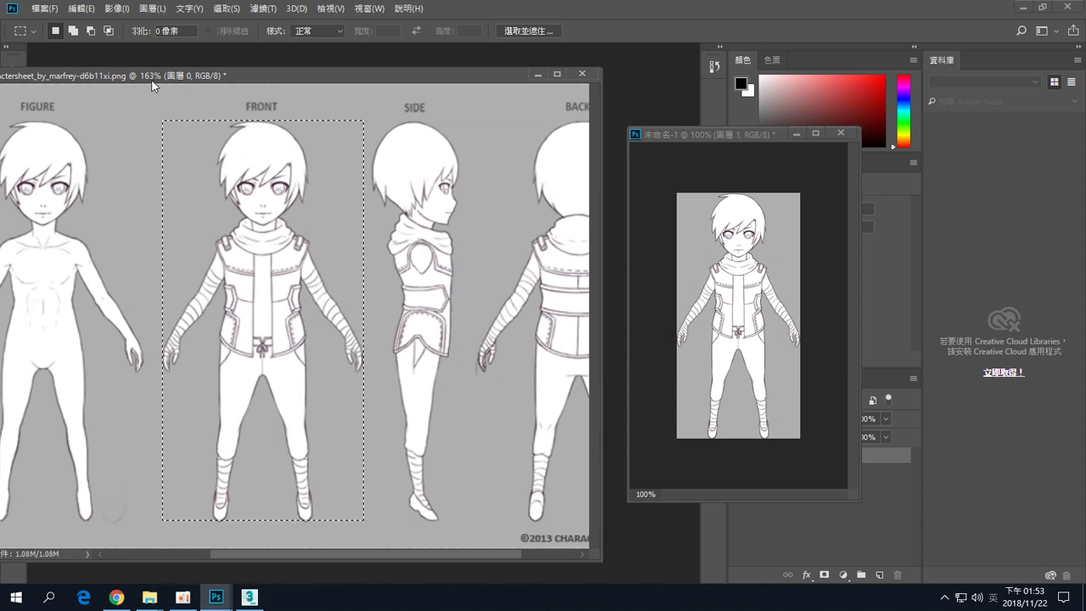
pyautogui.moveTo(151, 76); pyautogui.dragTo(262, 60)
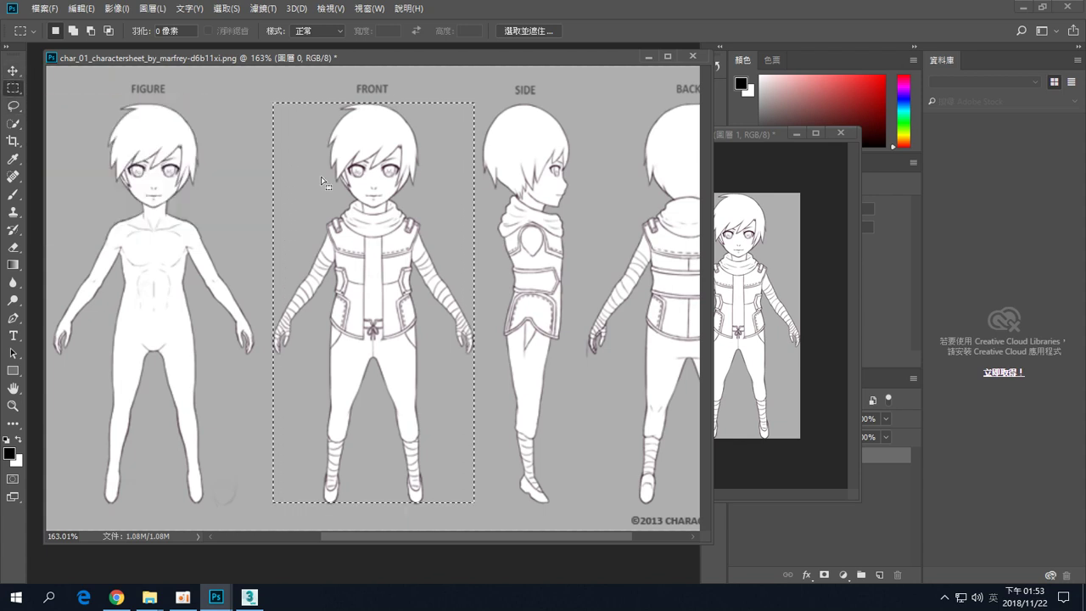
# Move the selection onto the SIDE figure and transform it to 43.41% width, keeping its full height, to fit the figure tightly.
pyautogui.moveTo(327, 183); pyautogui.dragTo(471, 181)
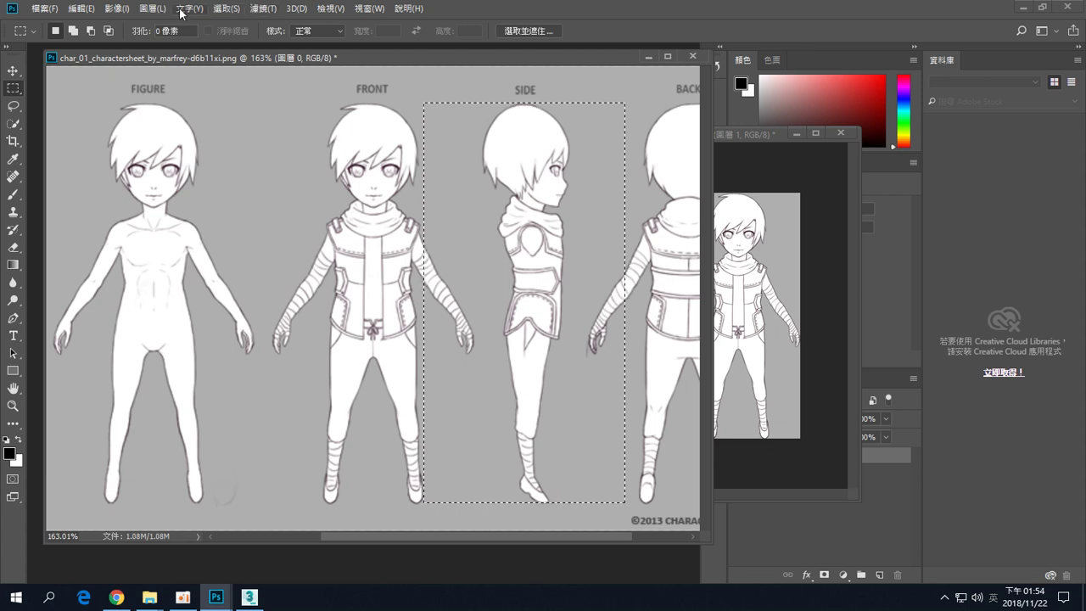
pyautogui.click(154, 9)
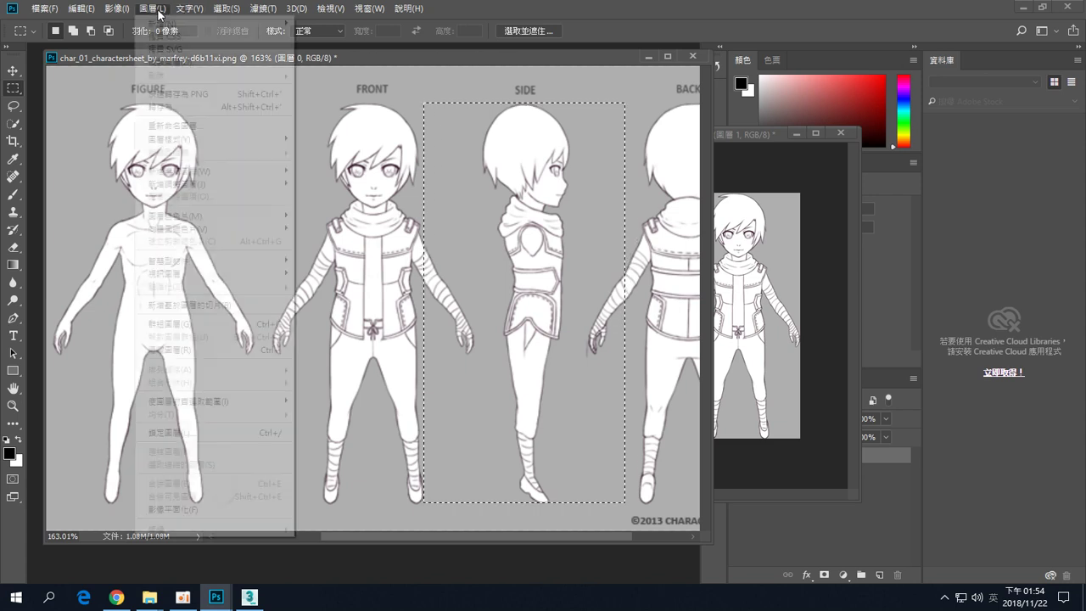
pyautogui.moveTo(187, 11)
pyautogui.moveTo(230, 10)
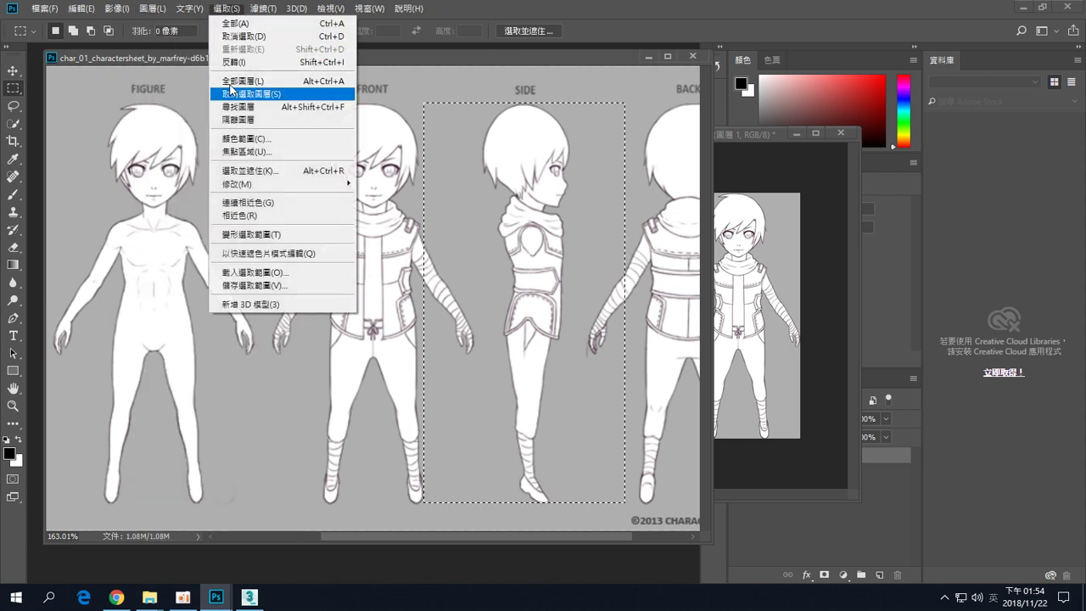
pyautogui.click(270, 237)
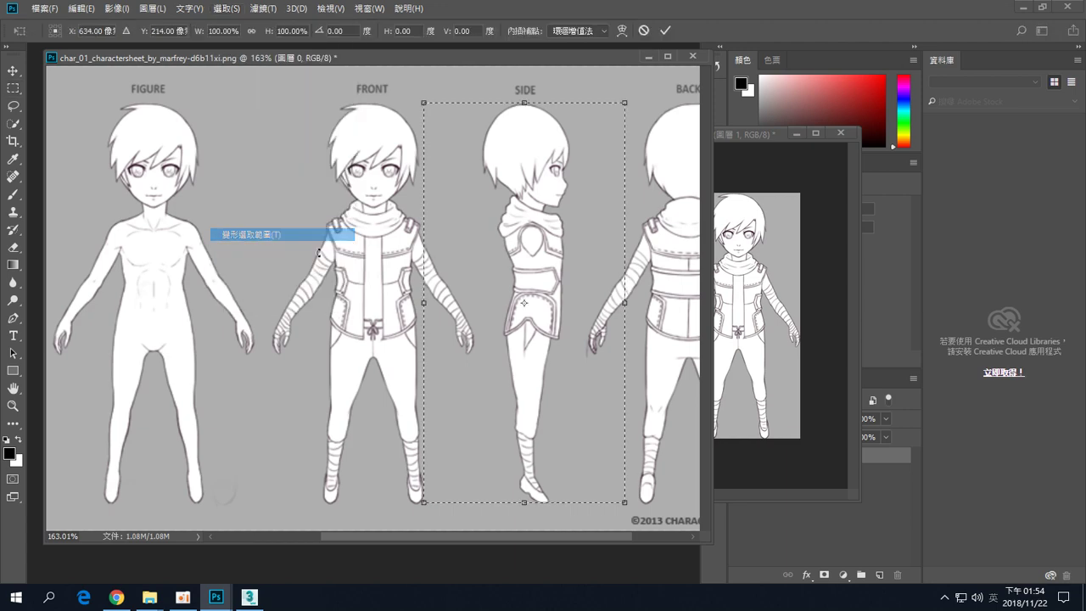
pyautogui.moveTo(425, 303); pyautogui.dragTo(483, 300)
pyautogui.moveTo(623, 302); pyautogui.dragTo(570, 304)
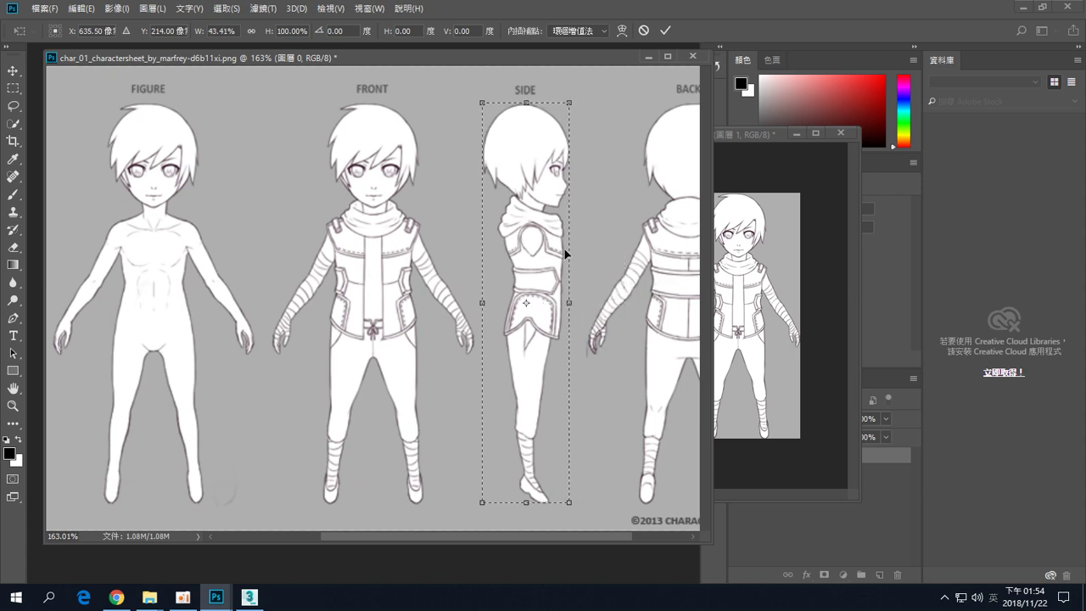
pyautogui.press('Return')
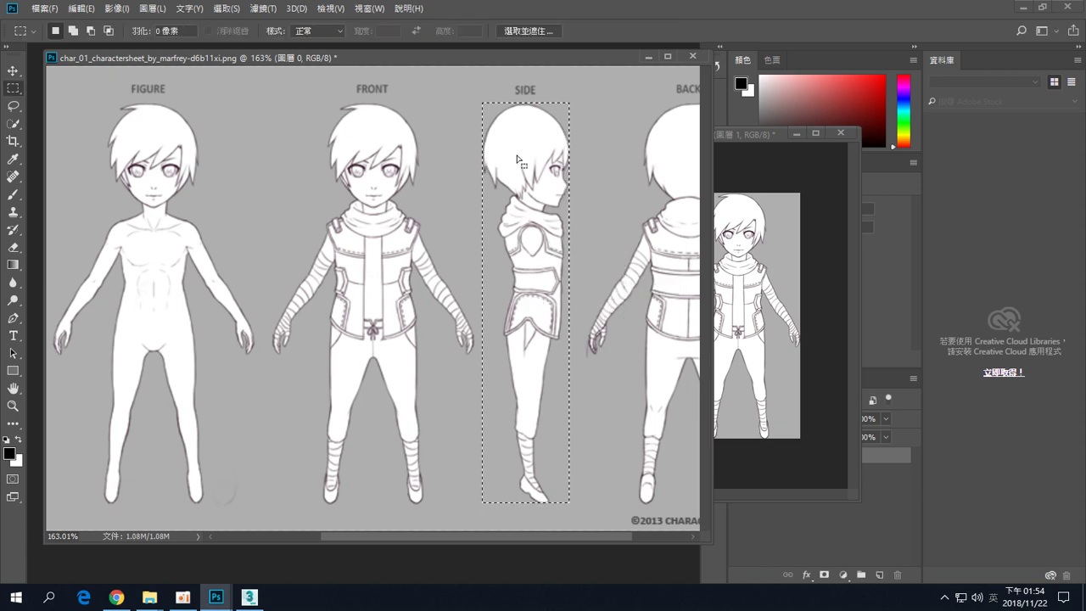
# Paste the SIDE figure into a new document at the clipboard size of 79 × 362 pixels, 300 pixels per inch, RGB, white background.
pyautogui.moveTo(318, 58); pyautogui.dragTo(282, 69)
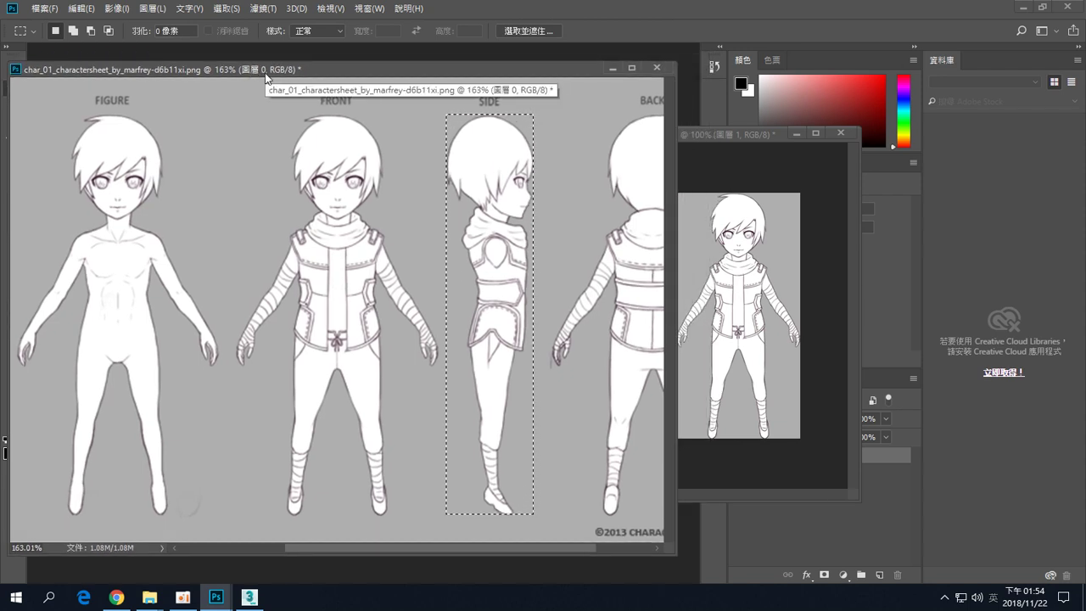
pyautogui.hotkey('ctrl', 'n')
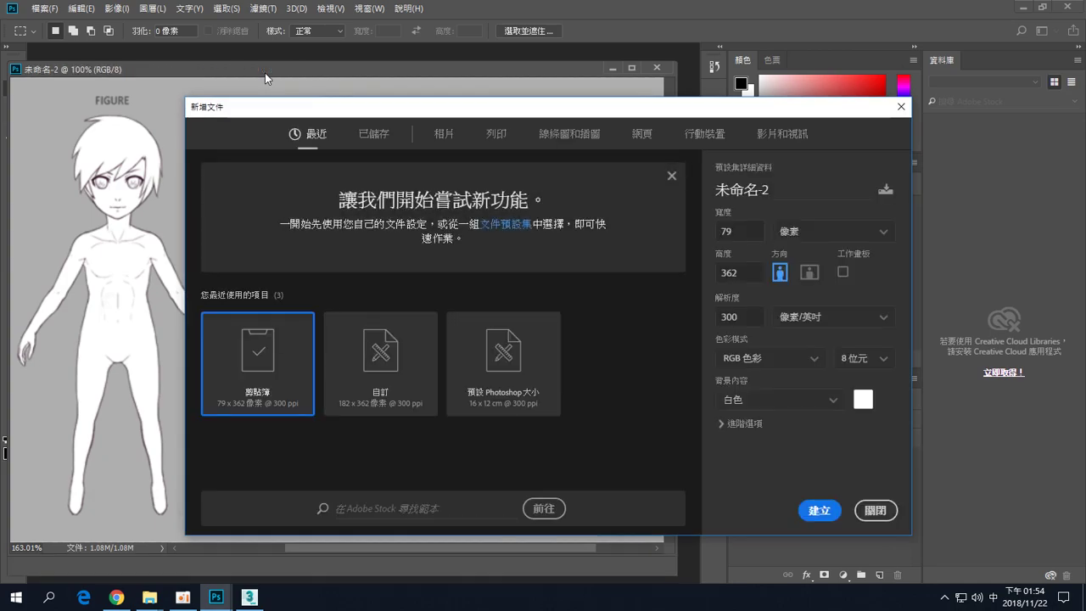
pyautogui.press('Return')
pyautogui.hotkey('ctrl', 'v')
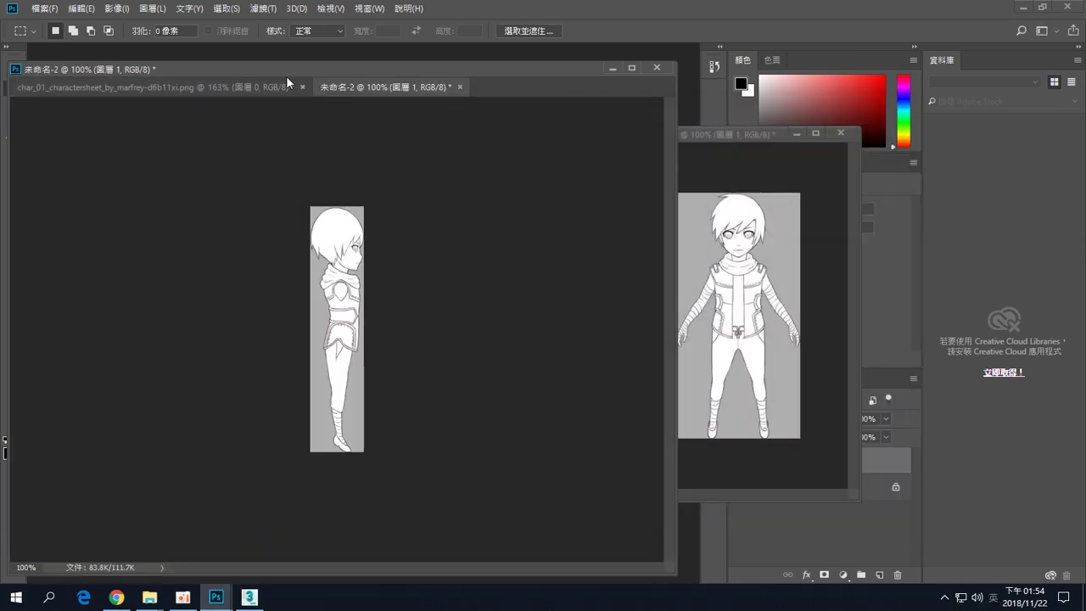
# Float the side-view document in its own window, and shrink the character sheet's window with its zoom reduced to 50%.
pyautogui.moveTo(396, 95); pyautogui.dragTo(456, 76)
pyautogui.click(394, 74)
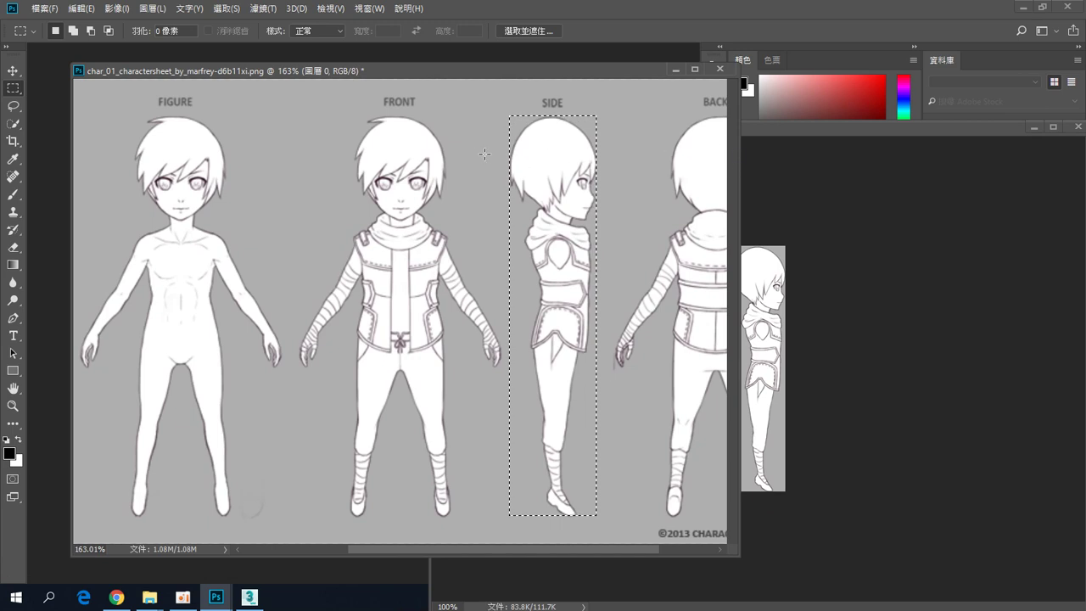
pyautogui.moveTo(359, 70); pyautogui.dragTo(330, 67)
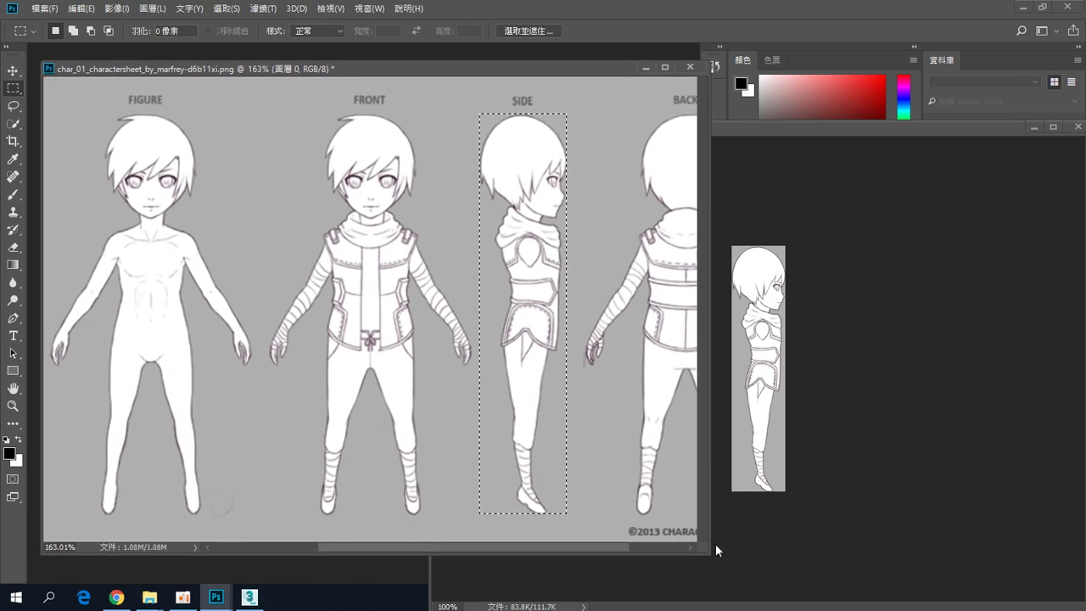
pyautogui.moveTo(710, 553); pyautogui.dragTo(338, 562)
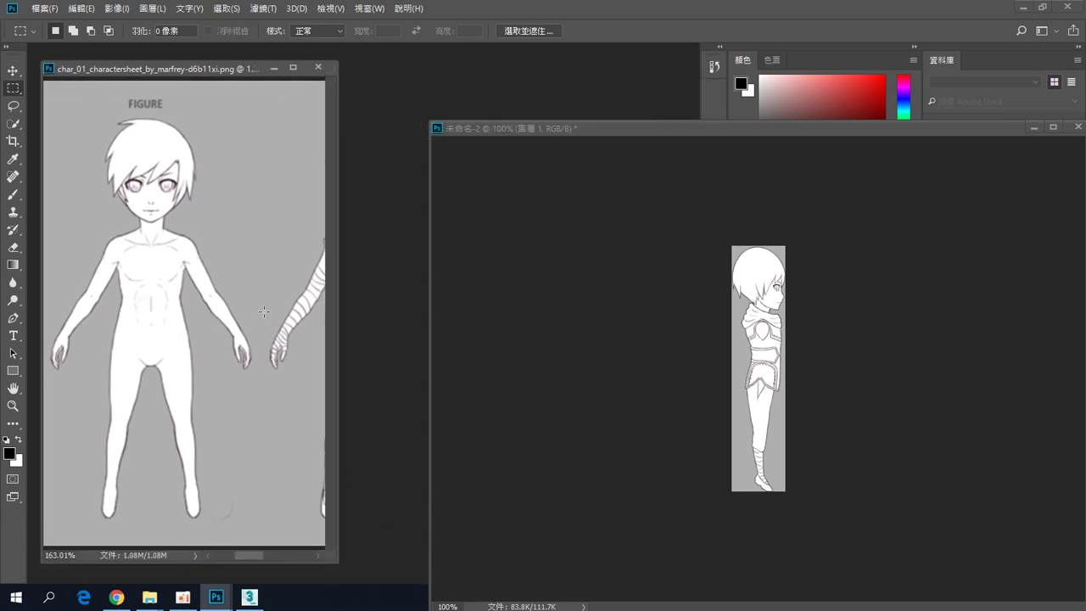
pyautogui.hscroll(3, 260, 279)
pyautogui.keyDown('alt'); pyautogui.click(206, 311); pyautogui.keyUp('alt')
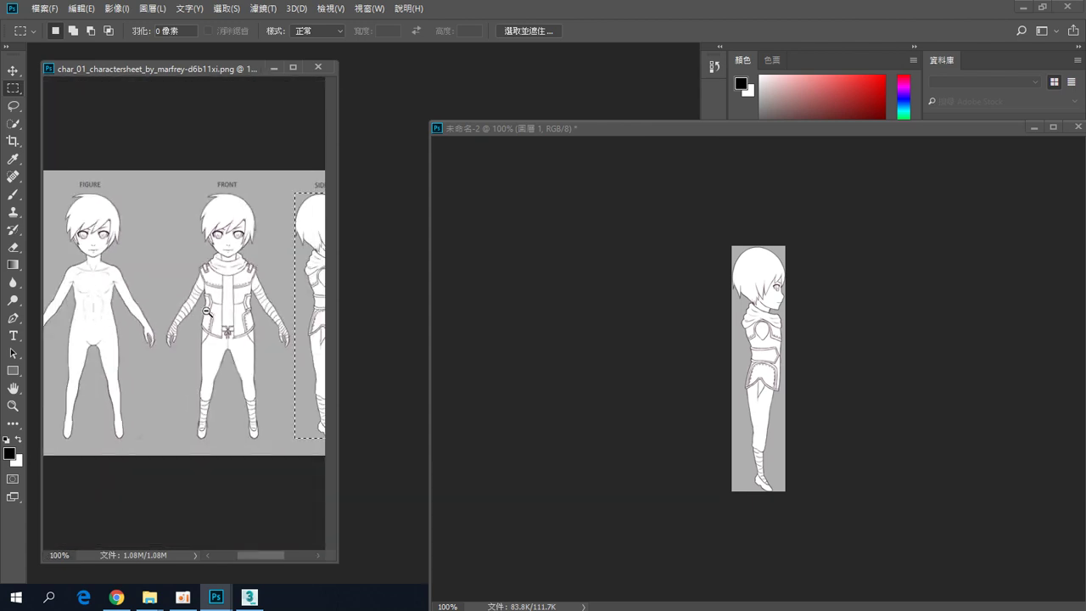
pyautogui.keyDown('alt'); pyautogui.click(206, 311); pyautogui.keyUp('alt')
pyautogui.keyDown('alt'); pyautogui.click(260, 286); pyautogui.keyUp('alt')
# Shrink the side-view document's window and arrange it side by side with the front-view document.
pyautogui.moveTo(526, 129); pyautogui.dragTo(188, 92)
pyautogui.moveTo(747, 567); pyautogui.dragTo(344, 482)
pyautogui.moveTo(675, 133); pyautogui.dragTo(391, 92)
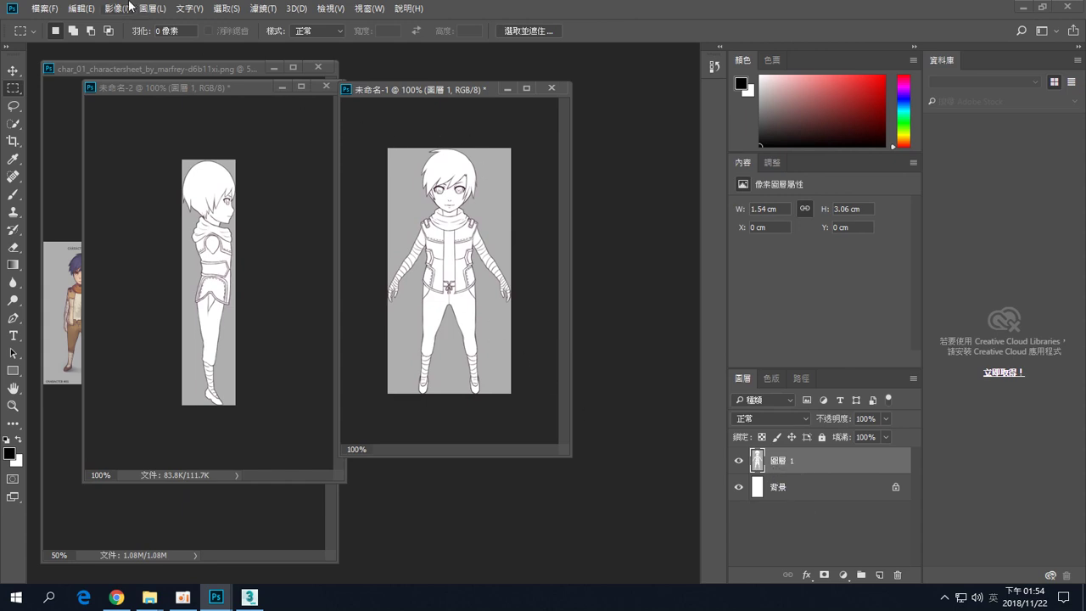
# Check the front-view document's image size in pixels, keeping both views in sight, and close without resizing.
pyautogui.click(129, 7)
pyautogui.click(142, 107)
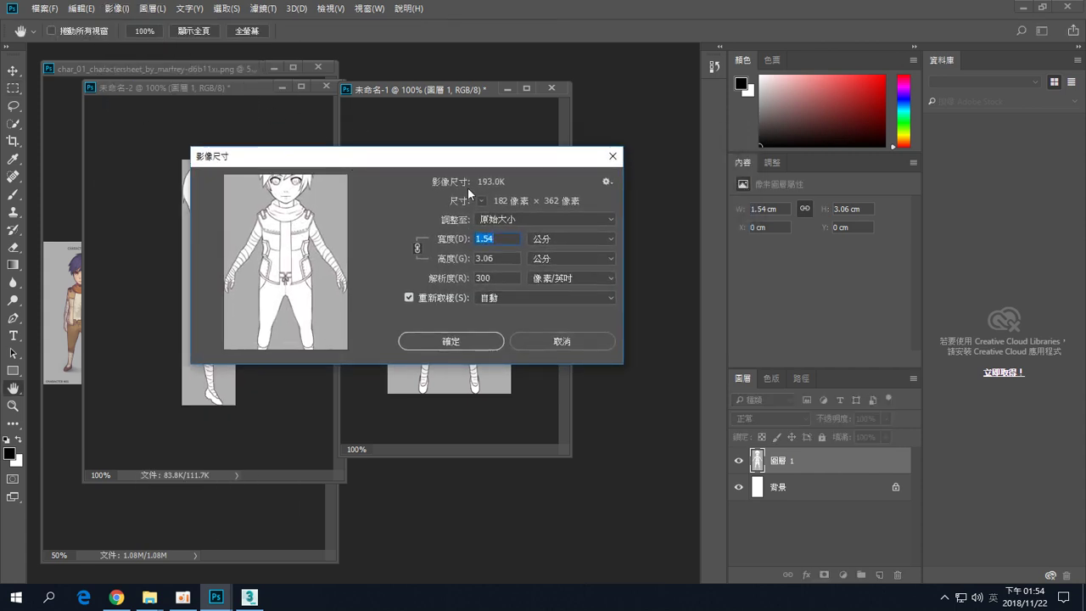
pyautogui.click(569, 342)
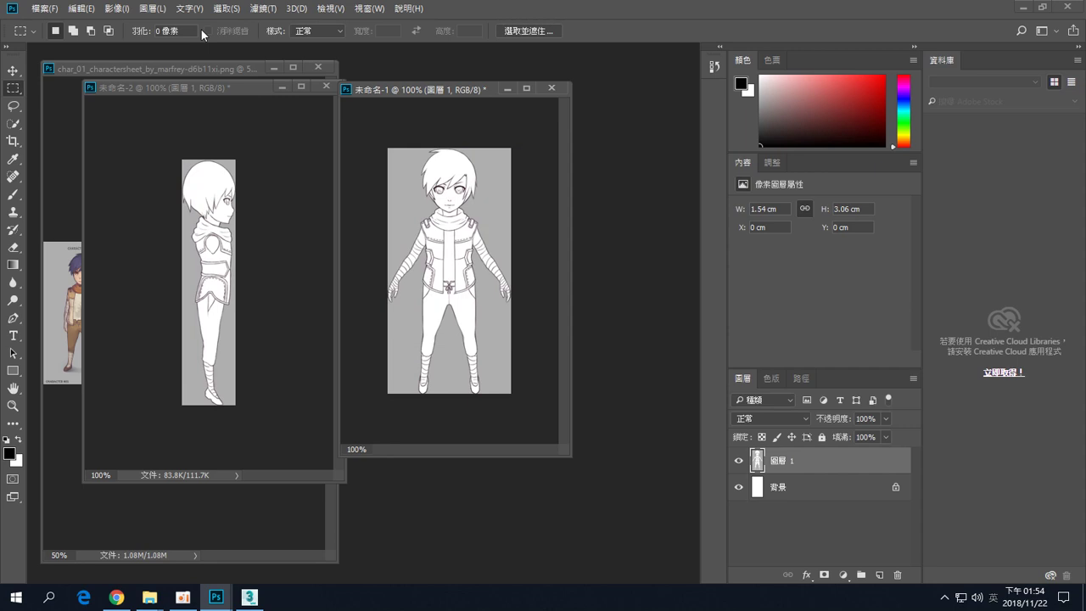
pyautogui.click(116, 9)
pyautogui.click(145, 107)
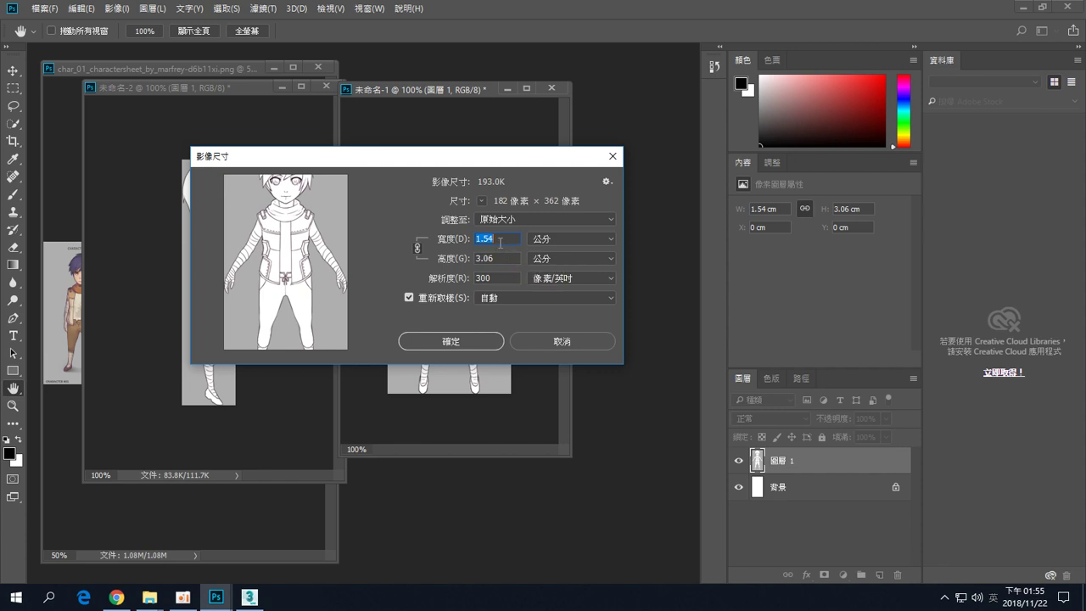
pyautogui.click(552, 240)
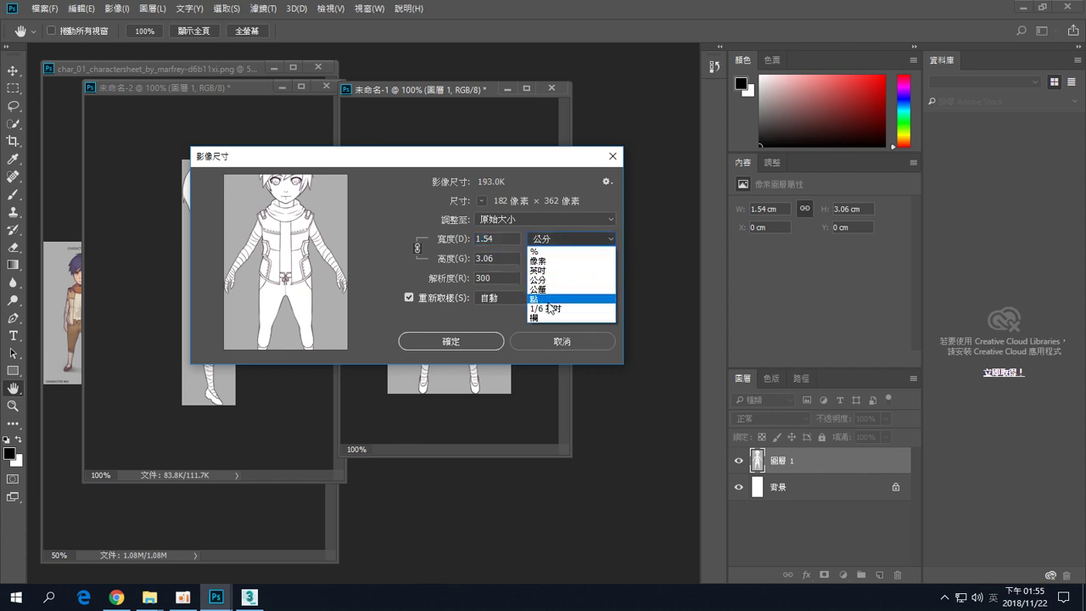
pyautogui.click(551, 266)
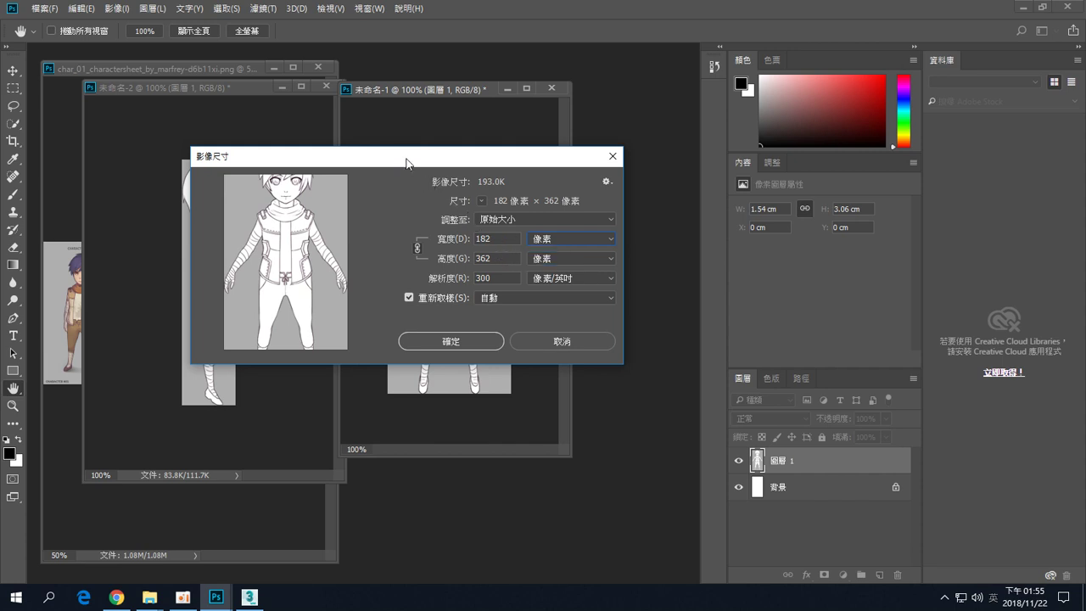
pyautogui.moveTo(406, 163); pyautogui.dragTo(568, 165)
pyautogui.moveTo(218, 87); pyautogui.dragTo(227, 89)
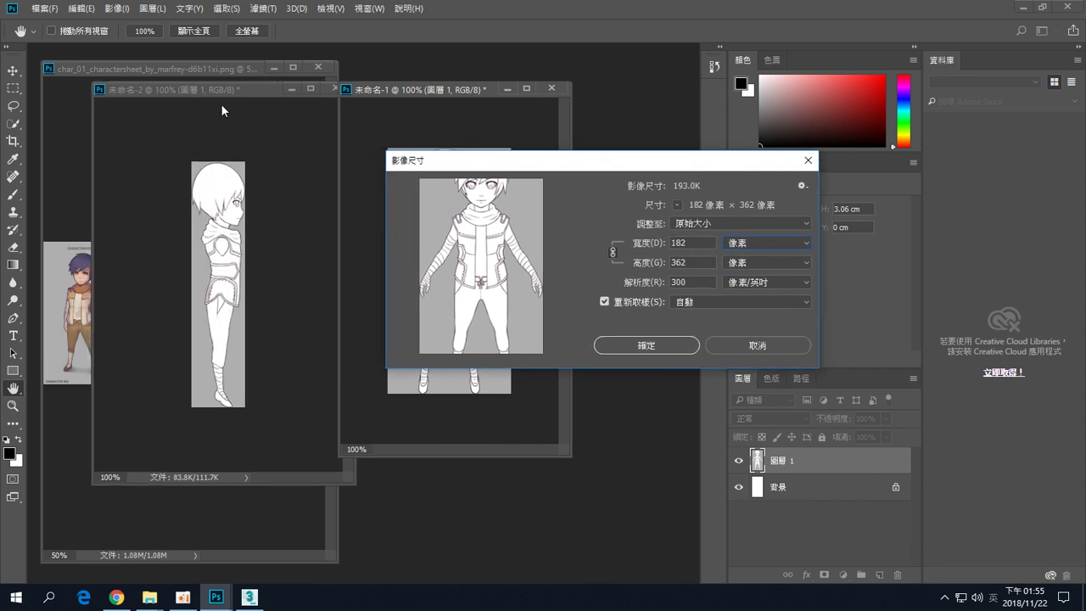
pyautogui.click(753, 343)
# Reopen the front view's image size settings, read its height in pixels, and cancel without changes.
pyautogui.click(121, 8)
pyautogui.click(135, 106)
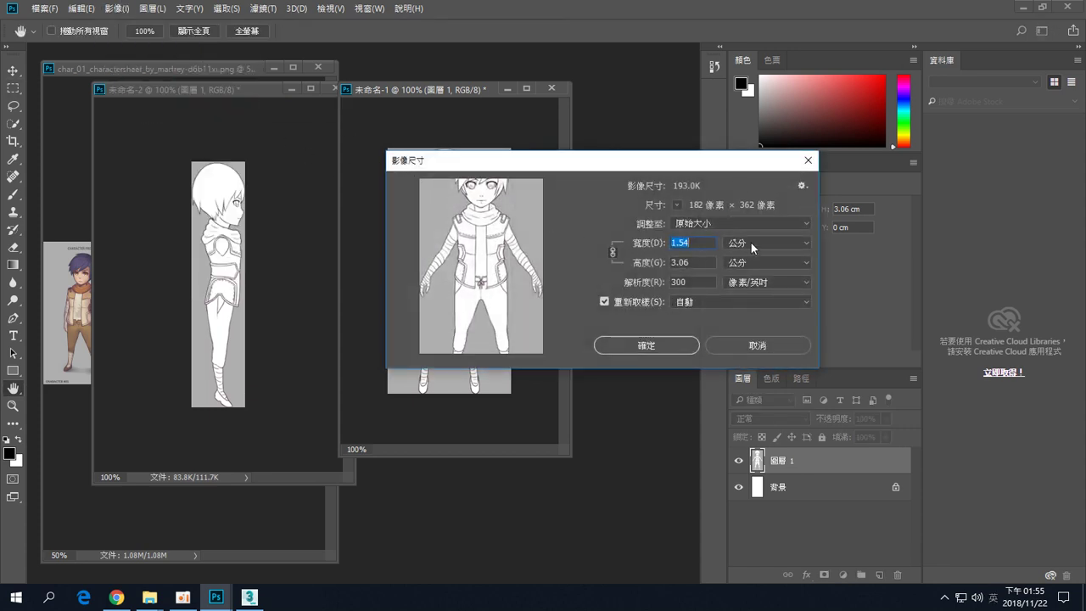
pyautogui.click(753, 243)
pyautogui.click(749, 266)
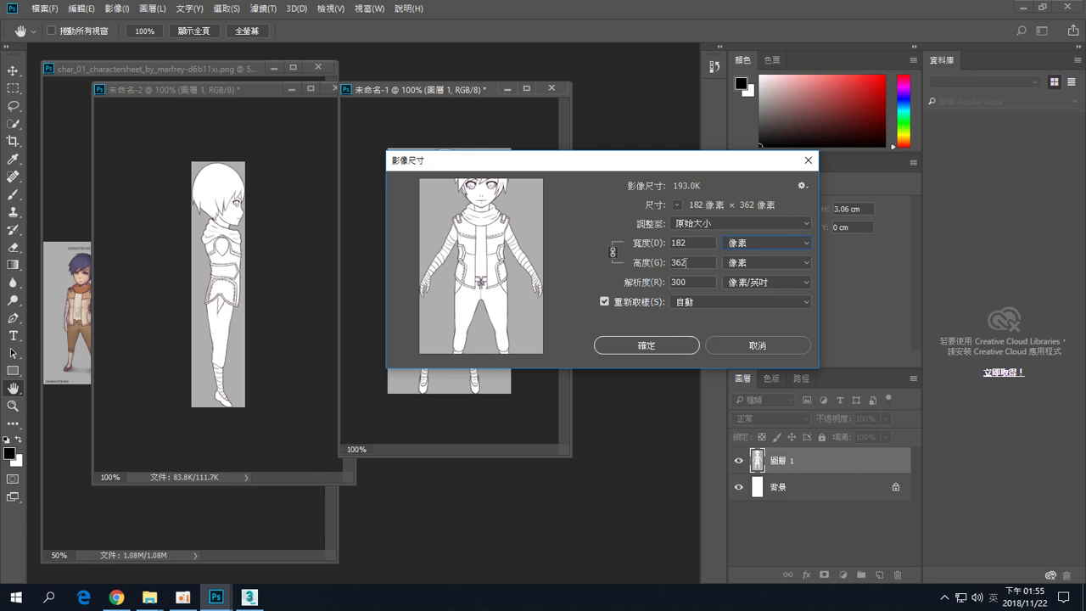
pyautogui.click(725, 344)
# Check the side-view document's image size in pixels against the front view's height, and cancel without changes.
pyautogui.moveTo(247, 91); pyautogui.dragTo(270, 98)
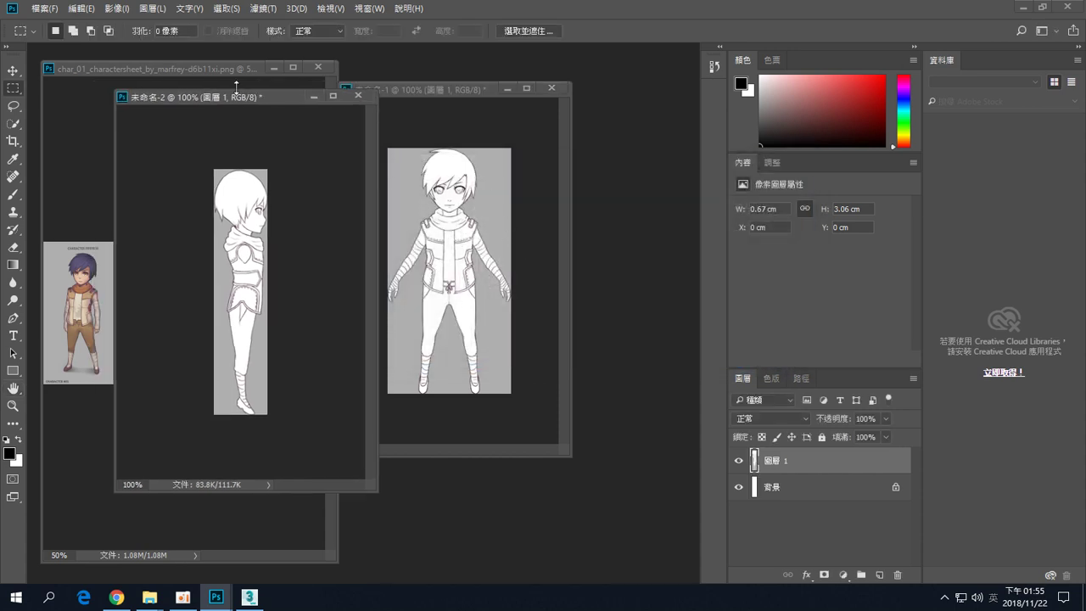
pyautogui.click(116, 7)
pyautogui.click(136, 106)
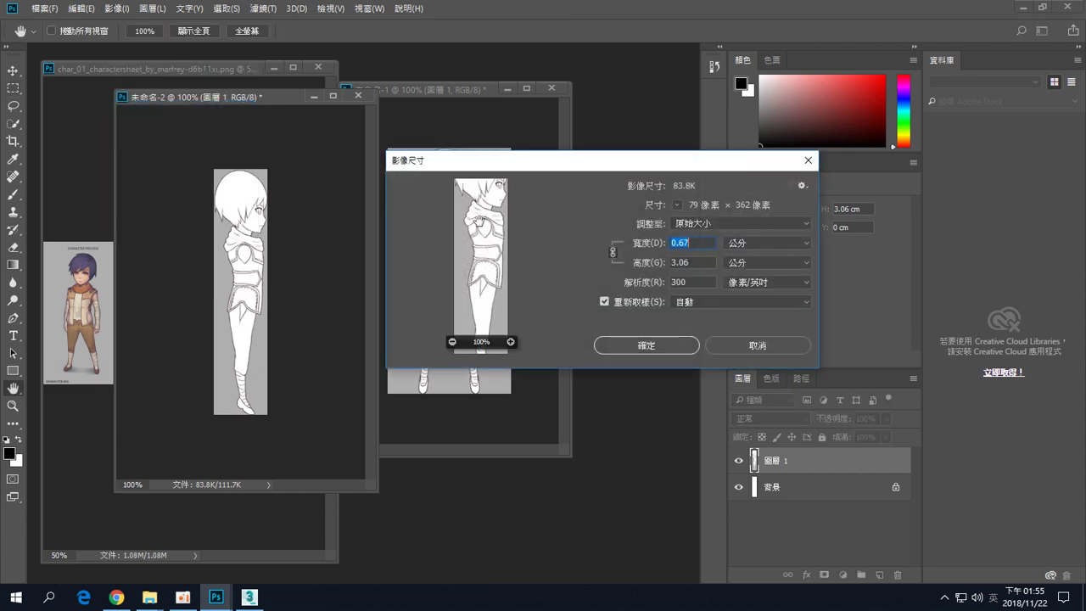
pyautogui.click(742, 245)
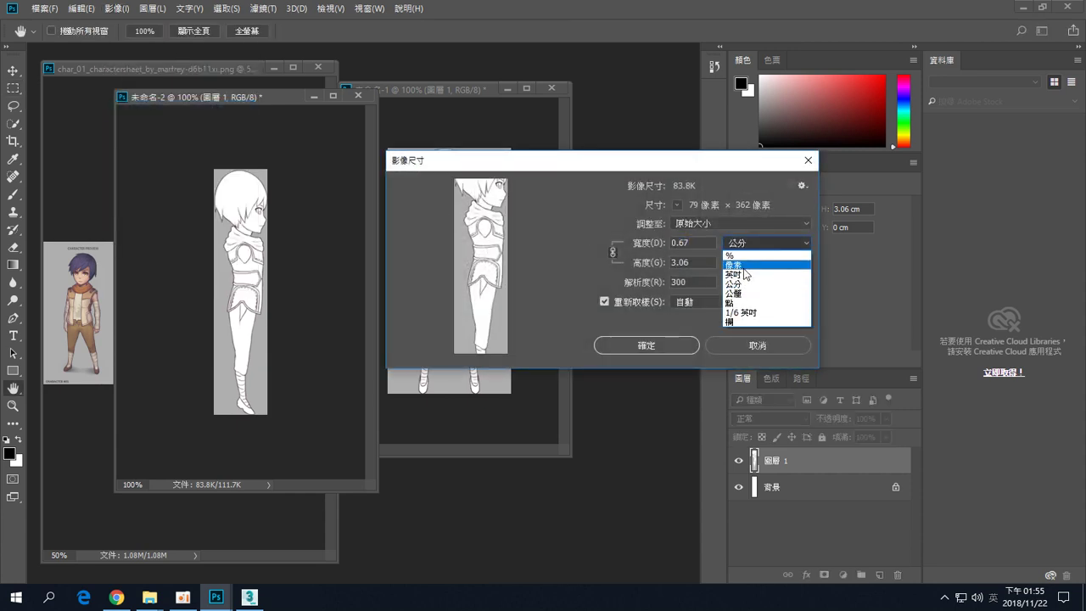
pyautogui.click(745, 271)
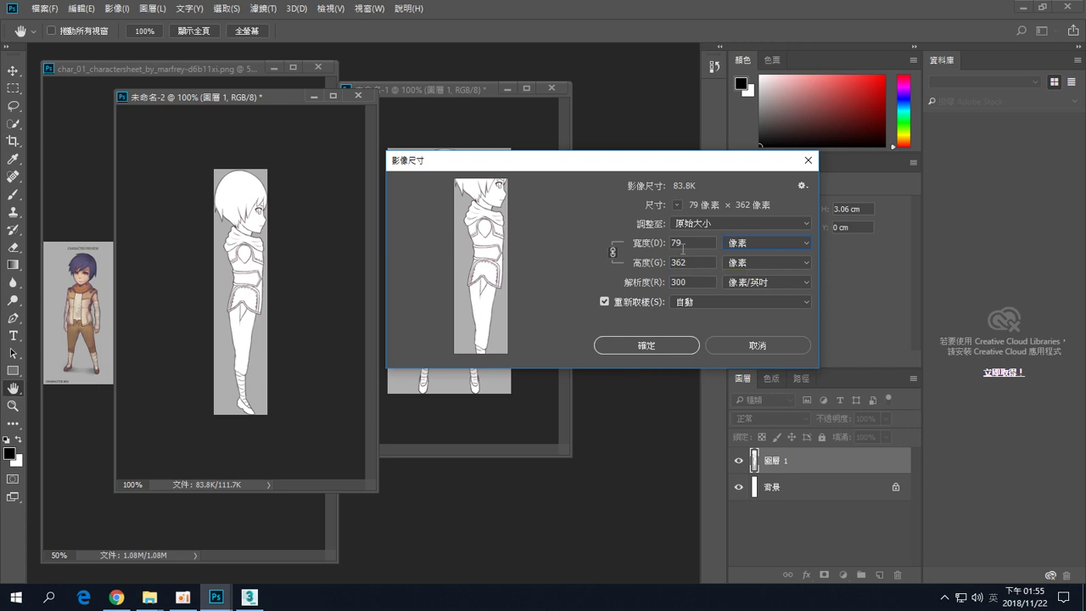
pyautogui.click(796, 346)
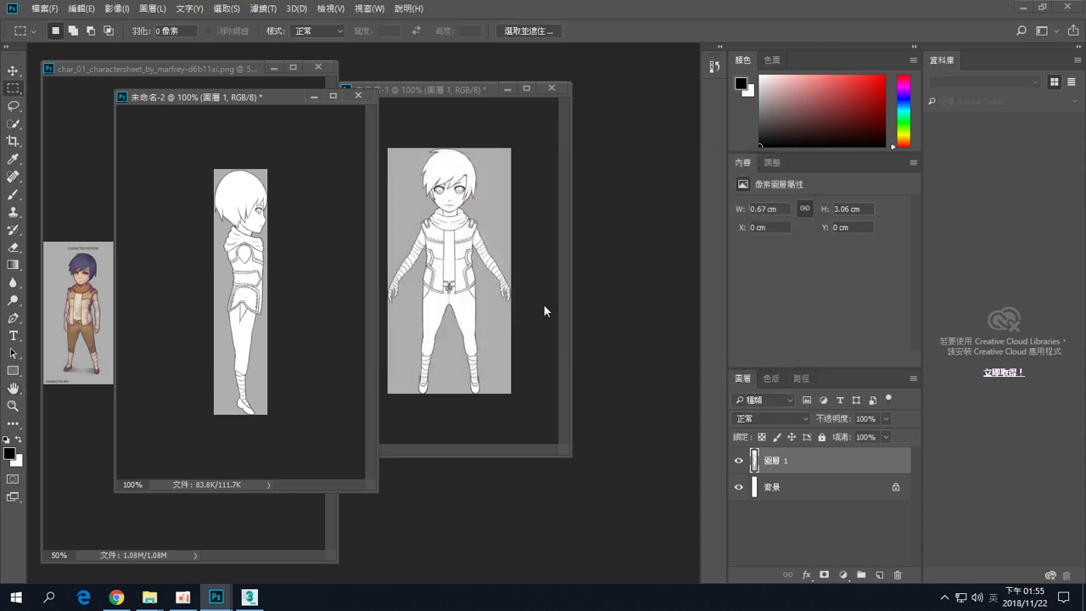
# Start saving the side-view document into the desktop's modeling folder, with JPEG as the file format.
pyautogui.moveTo(187, 100); pyautogui.dragTo(150, 92)
pyautogui.click(44, 9)
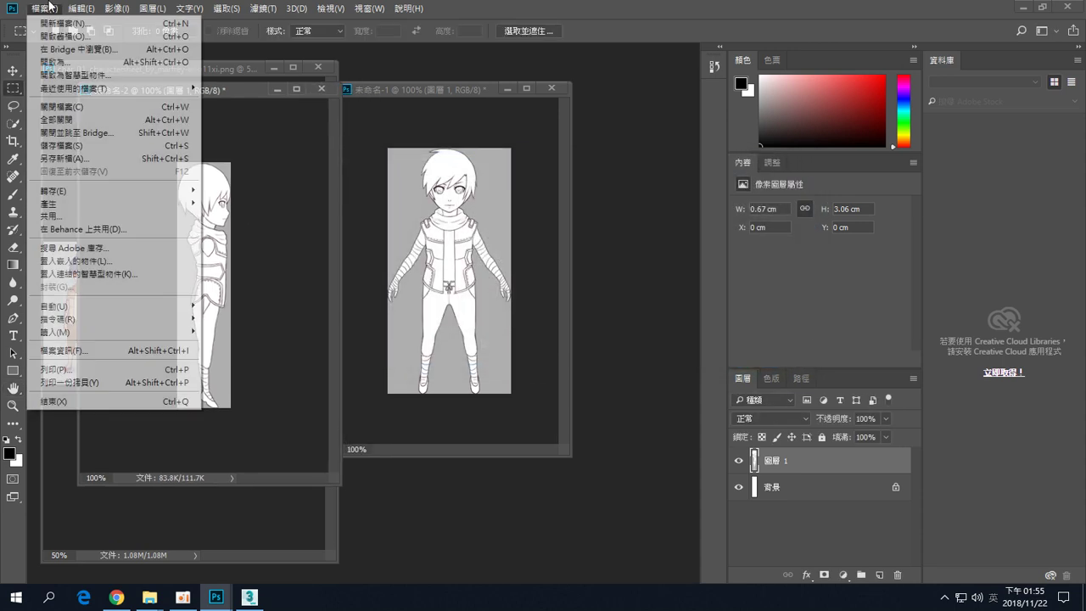
pyautogui.click(75, 147)
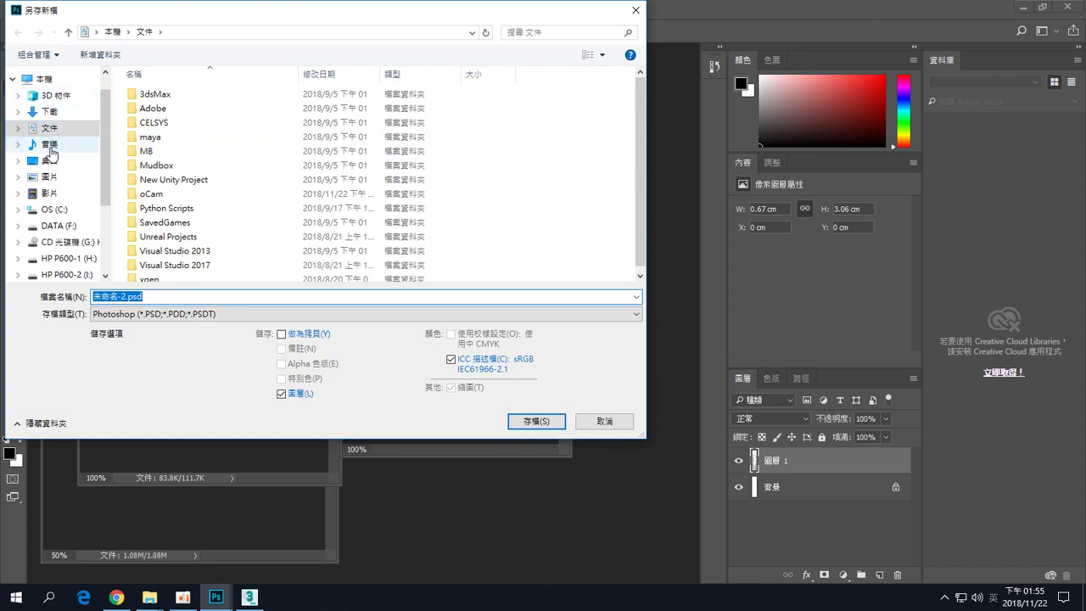
pyautogui.click(48, 160)
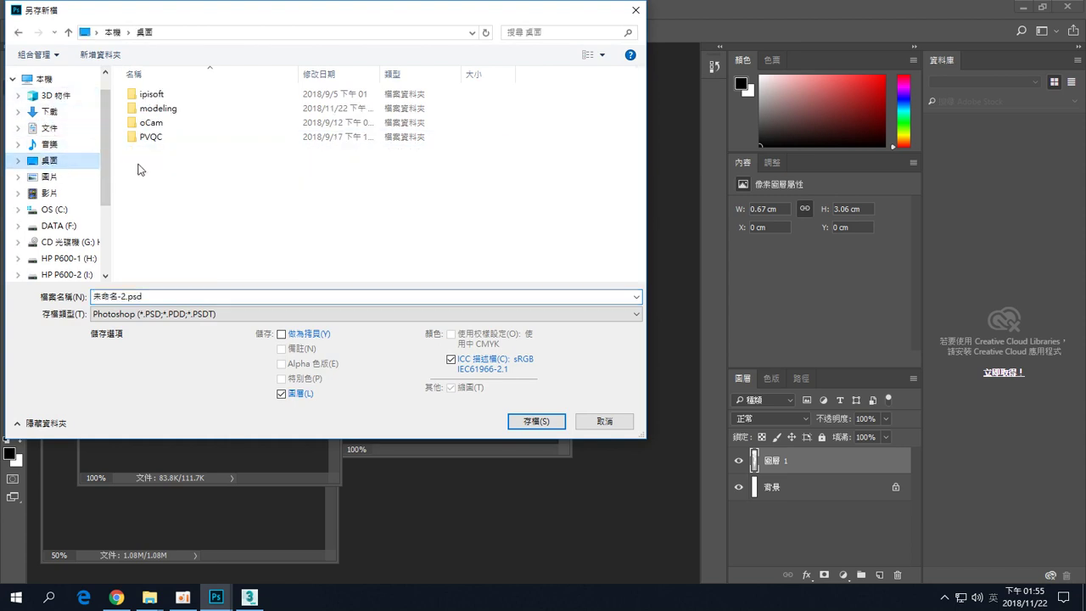
pyautogui.doubleClick(173, 109)
pyautogui.click(138, 312)
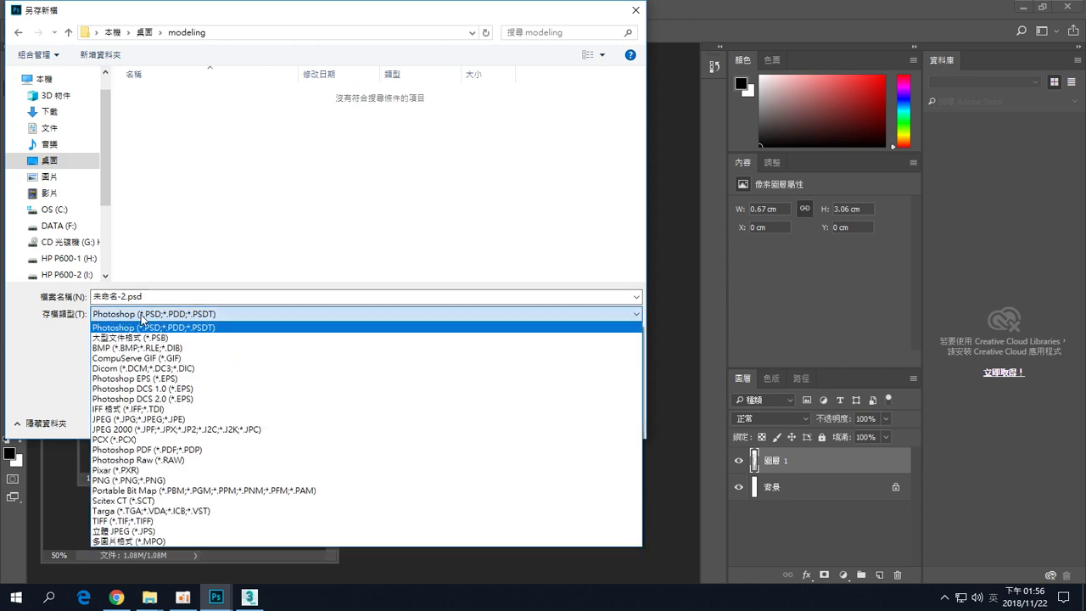
pyautogui.click(159, 421)
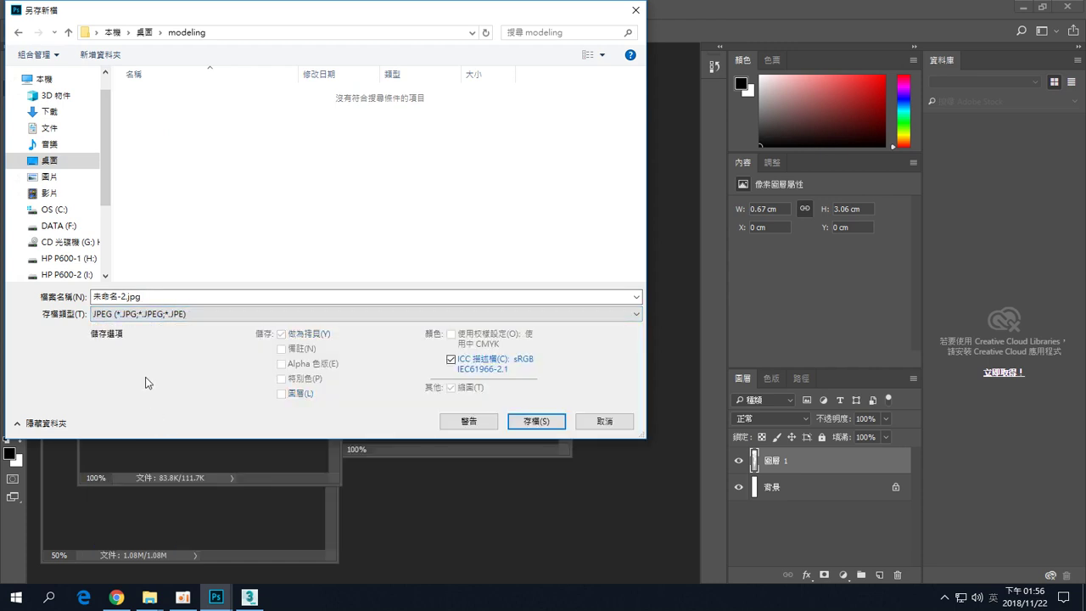
# Name the side-view file front.jpg and save it with JPEG quality 8.
pyautogui.doubleClick(129, 296)
pyautogui.moveTo(126, 296); pyautogui.dragTo(26, 293)
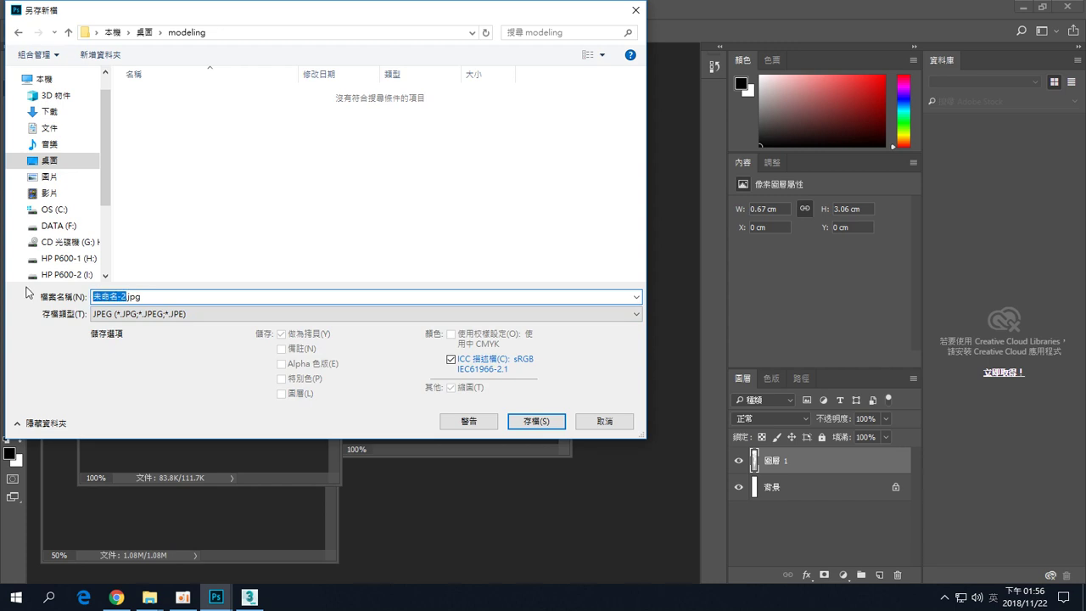
pyautogui.write('front')
pyautogui.click(543, 423)
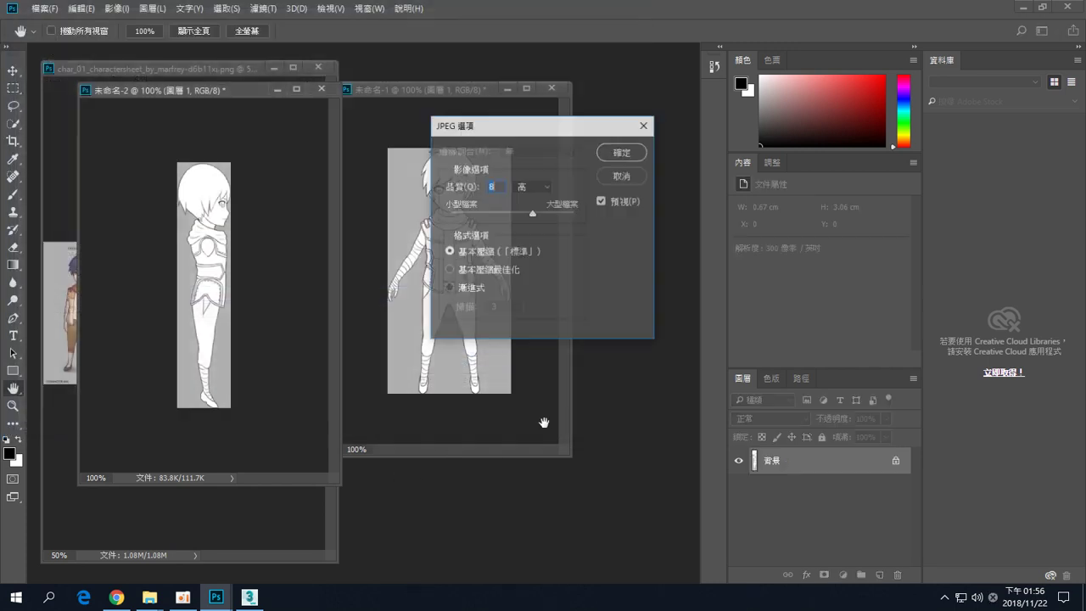
pyautogui.click(621, 150)
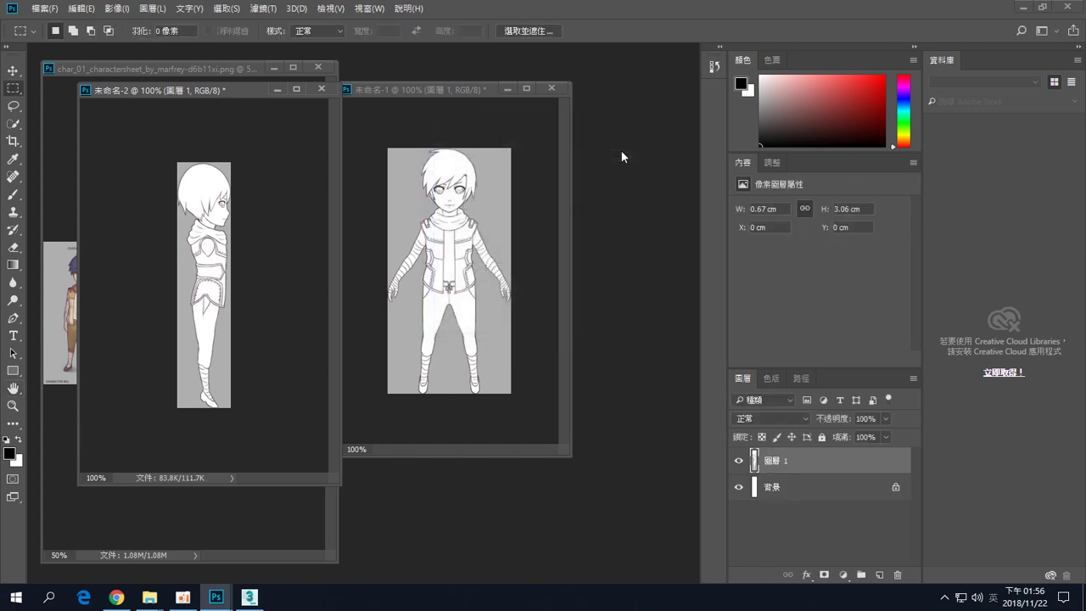
# Separate the front-view and side-view document windows and compare which one has been saved.
pyautogui.moveTo(370, 90); pyautogui.dragTo(400, 110)
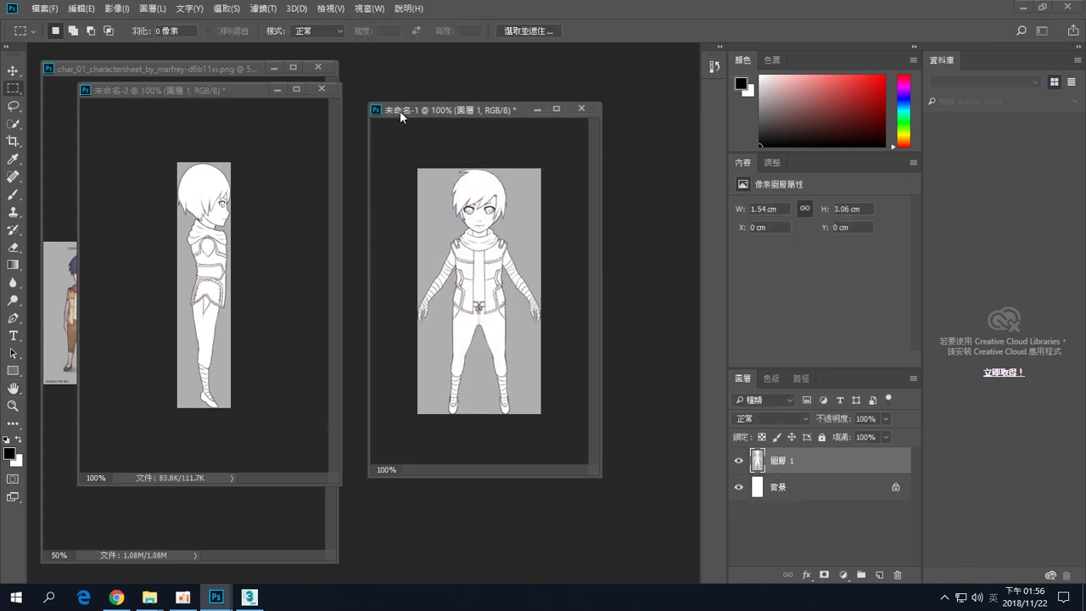
pyautogui.moveTo(224, 89); pyautogui.dragTo(239, 102)
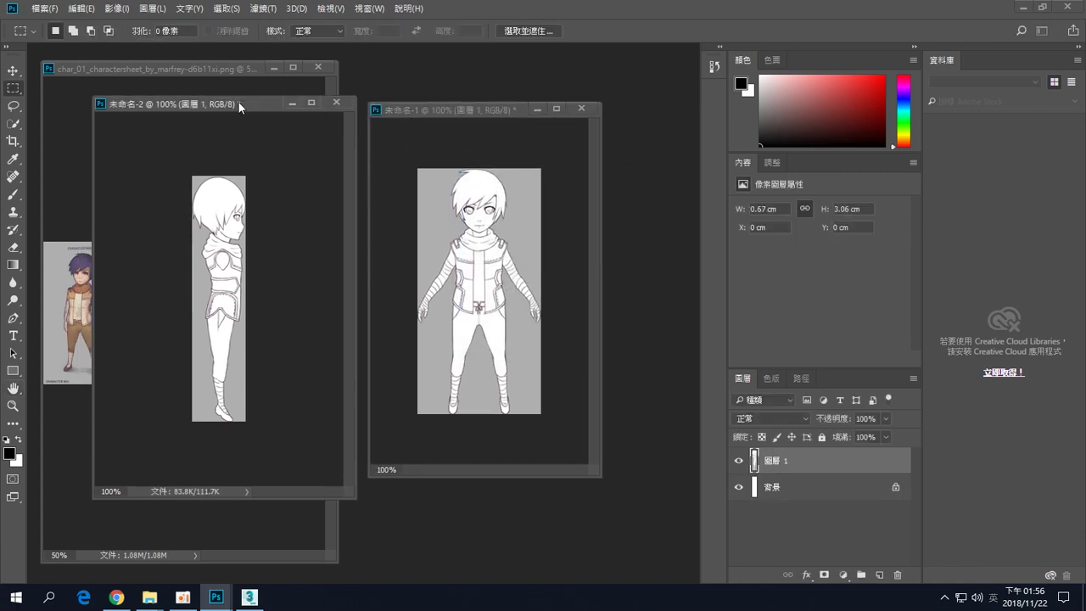
pyautogui.click(413, 105)
pyautogui.click(44, 9)
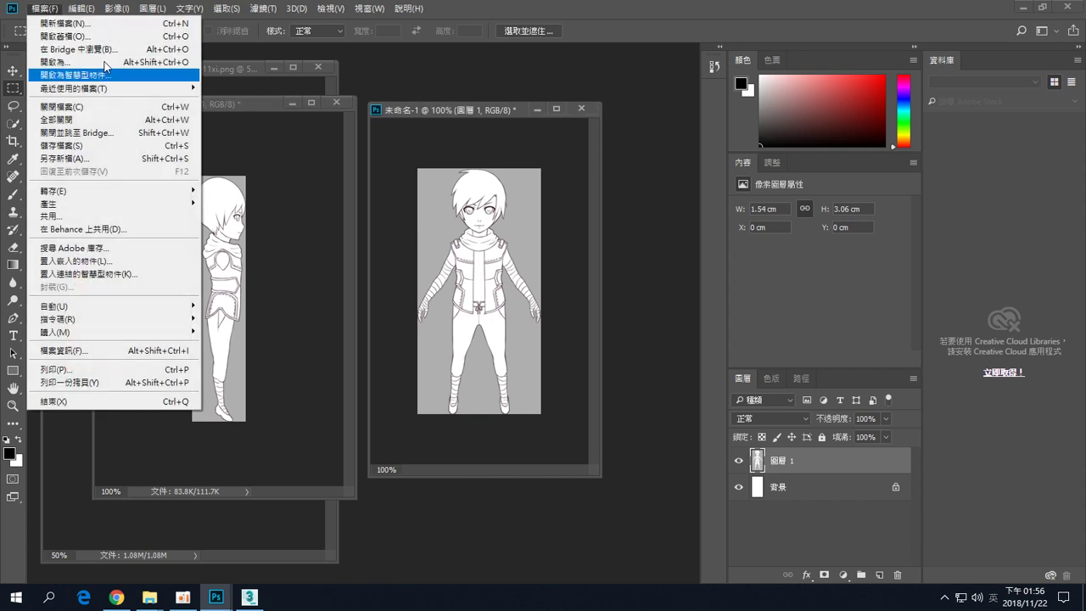
pyautogui.click(238, 104)
# Switch to the modeling folder in File Explorer, rename front.jpg to side.jpg, and minimize the folder window.
pyautogui.moveTo(150, 597)
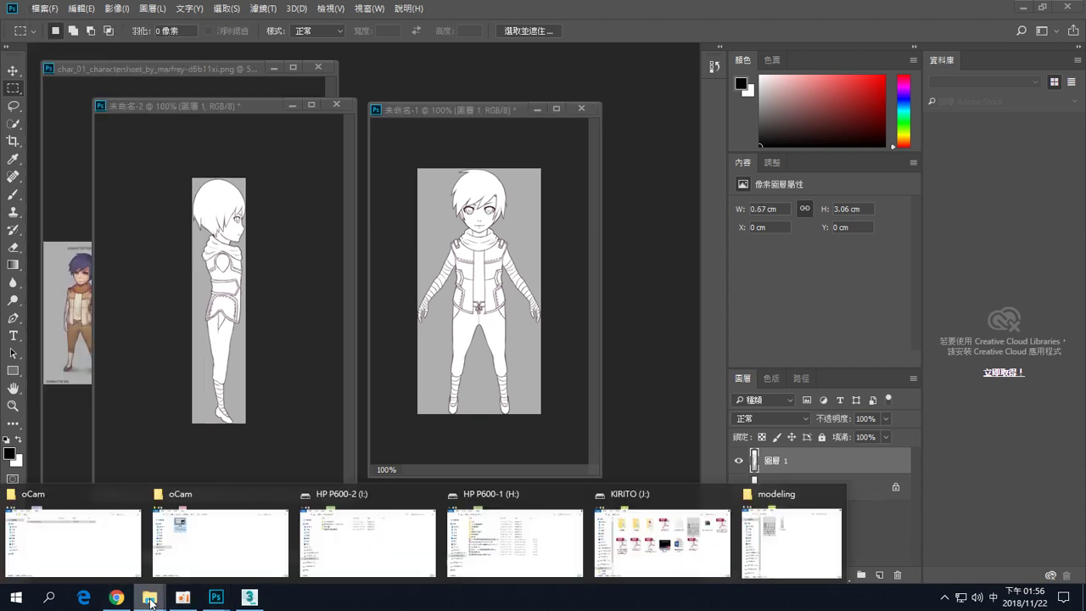
pyautogui.click(793, 546)
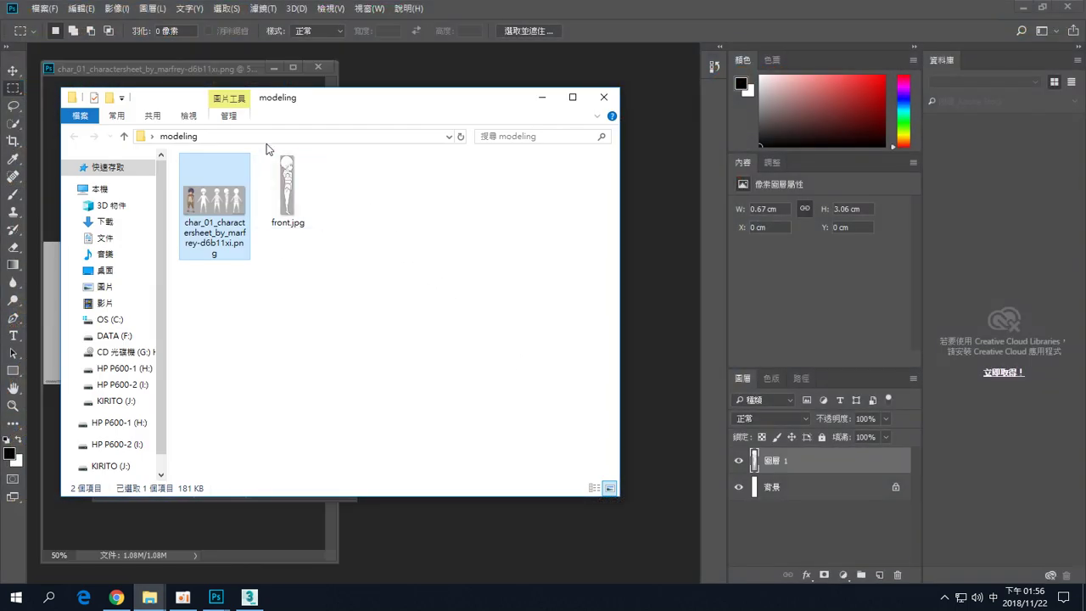
pyautogui.click(287, 227)
pyautogui.click(287, 225)
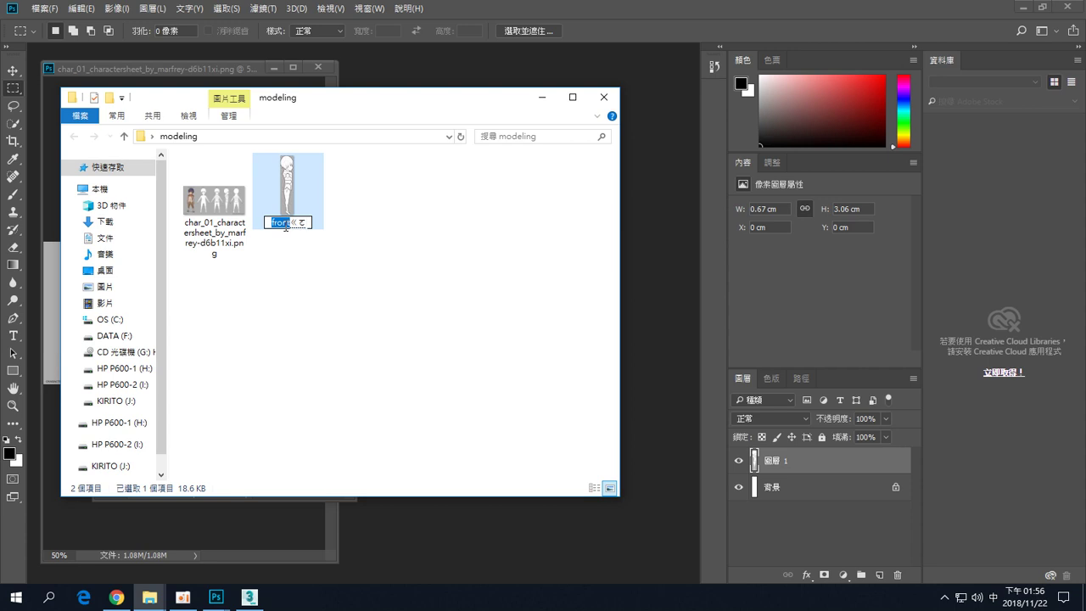
pyautogui.press('shift')
pyautogui.write('s')
pyautogui.write('ite')
pyautogui.press('BackSpace')
pyautogui.press('BackSpace')
pyautogui.write('de.jpg')
pyautogui.click(330, 287)
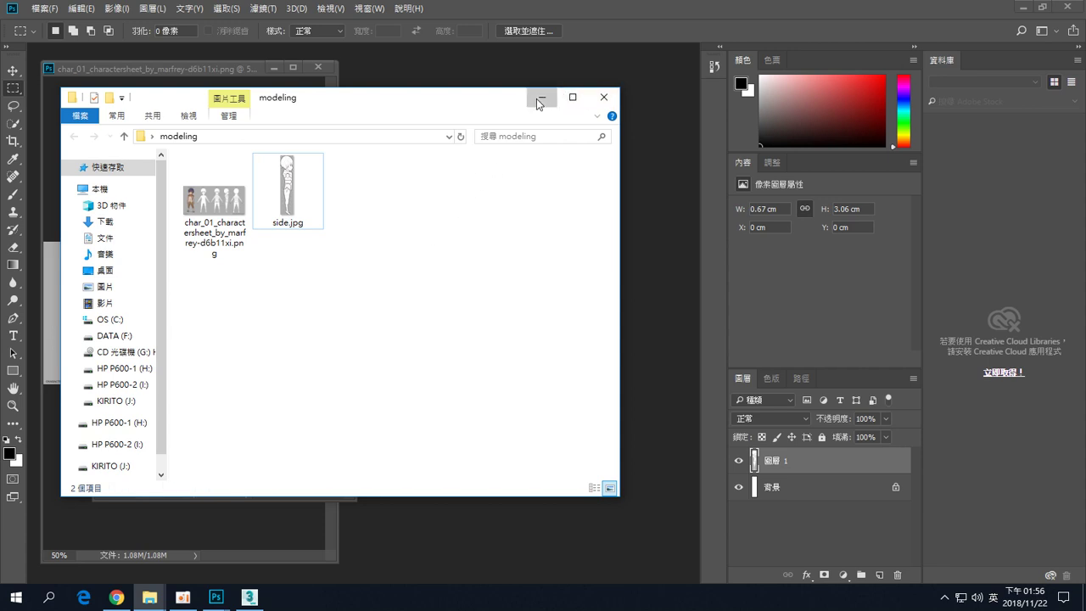
pyautogui.click(540, 96)
# Save the front-view document in the modeling folder as front.jpg, in JPEG format at quality 8.
pyautogui.moveTo(404, 130); pyautogui.dragTo(293, 136)
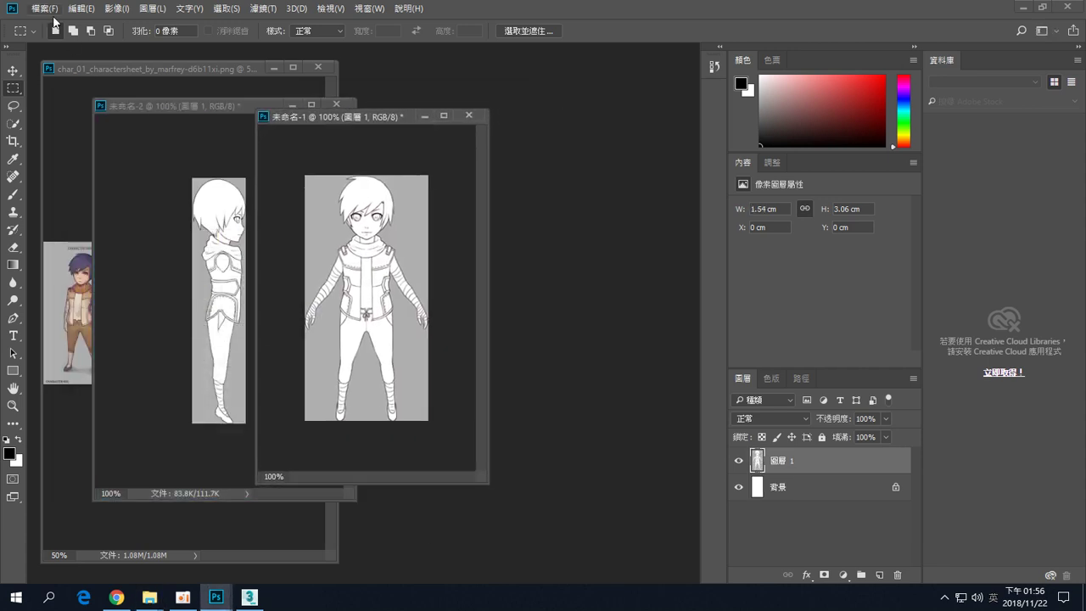
pyautogui.click(44, 8)
pyautogui.click(81, 157)
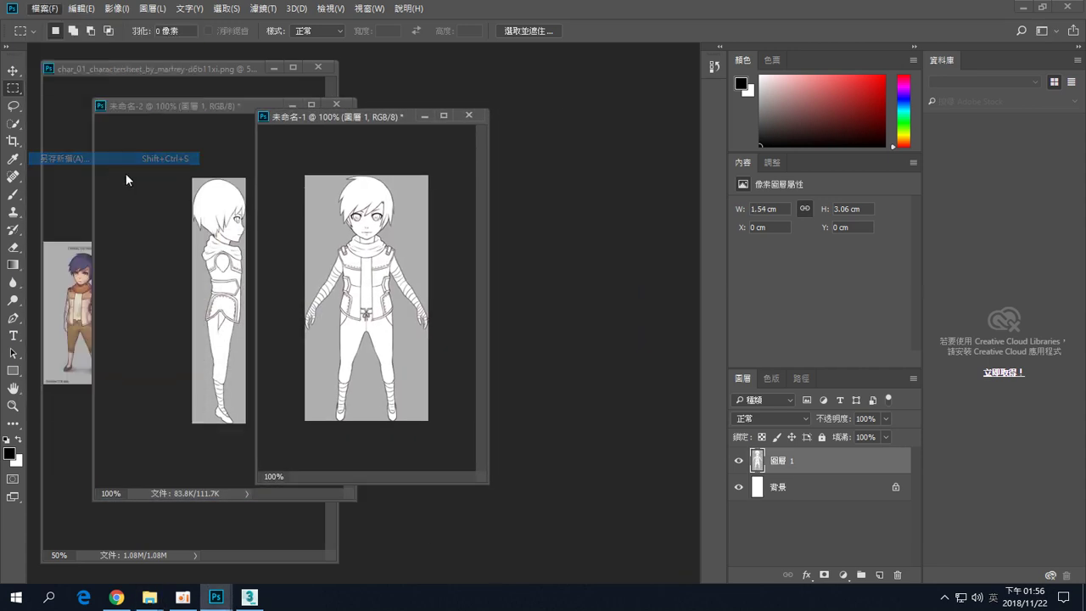
pyautogui.click(125, 297)
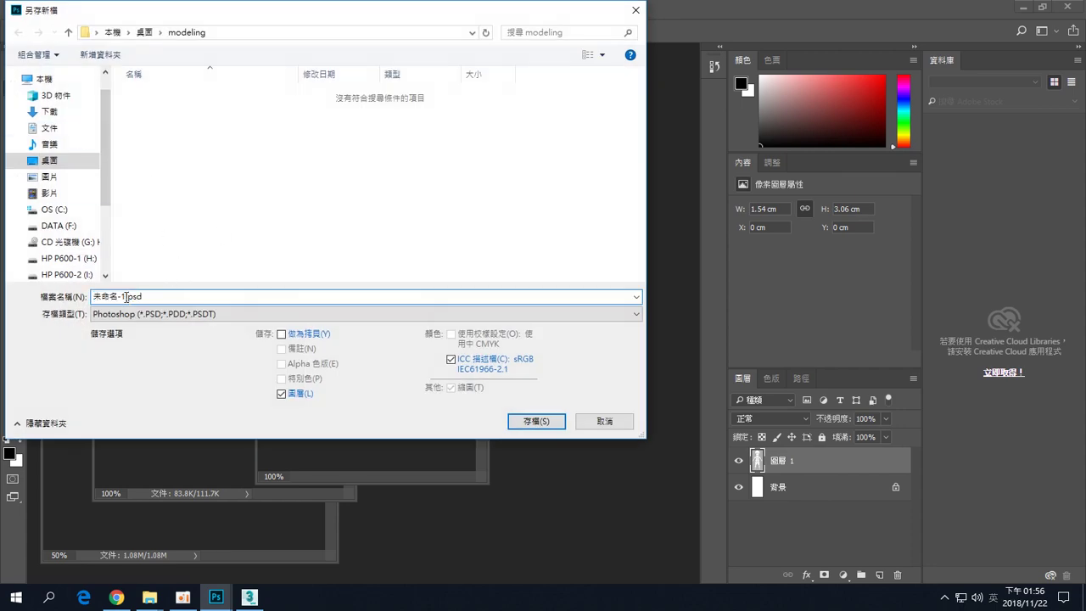
pyautogui.moveTo(125, 297); pyautogui.dragTo(83, 296)
pyautogui.write('ff')
pyautogui.click(274, 314)
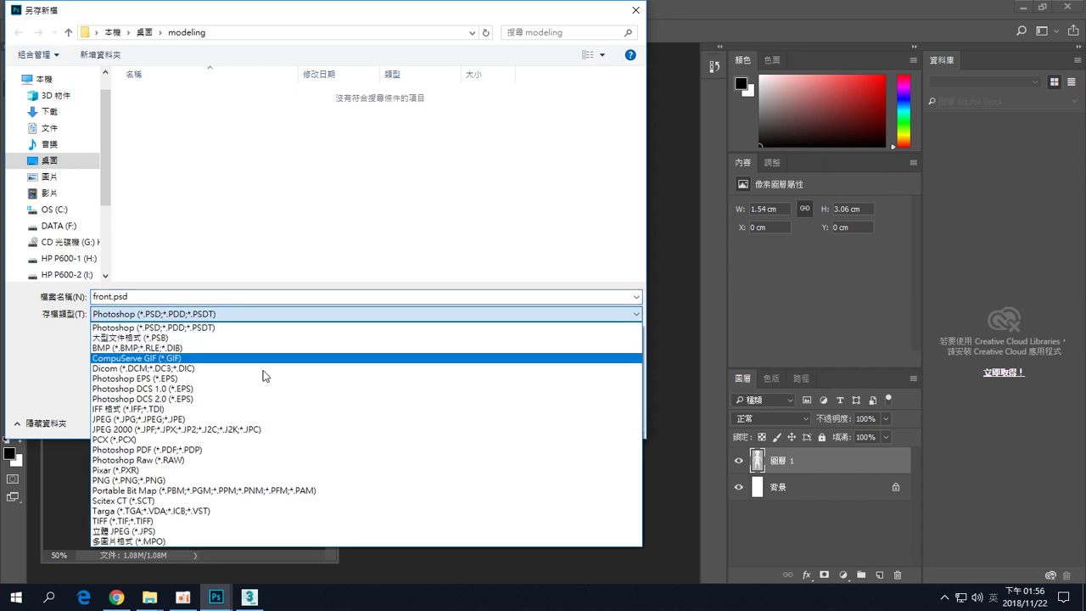
pyautogui.click(212, 419)
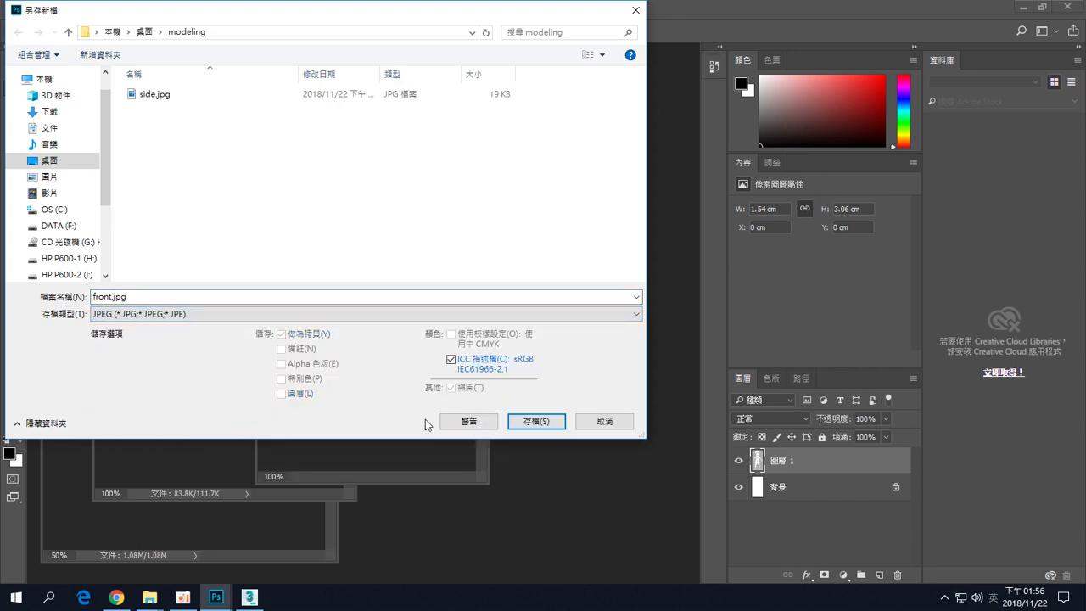
pyautogui.click(560, 424)
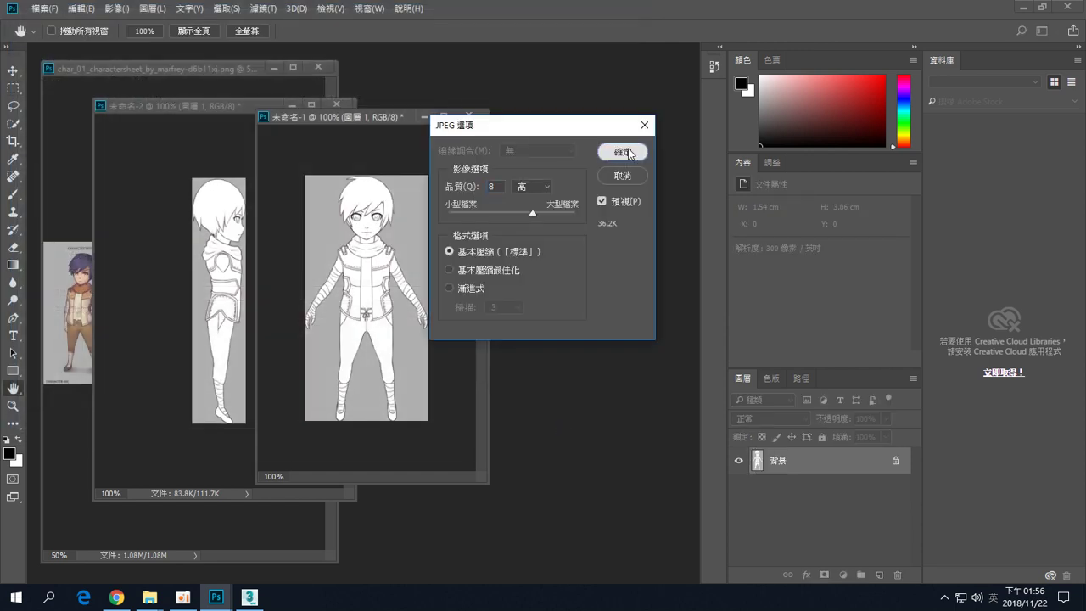
pyautogui.click(622, 150)
# Check the saved JPEG files in the desktop's modeling folder, and return to Photoshop to uncover the character sheet behind the side view.
pyautogui.moveTo(416, 120); pyautogui.dragTo(641, 119)
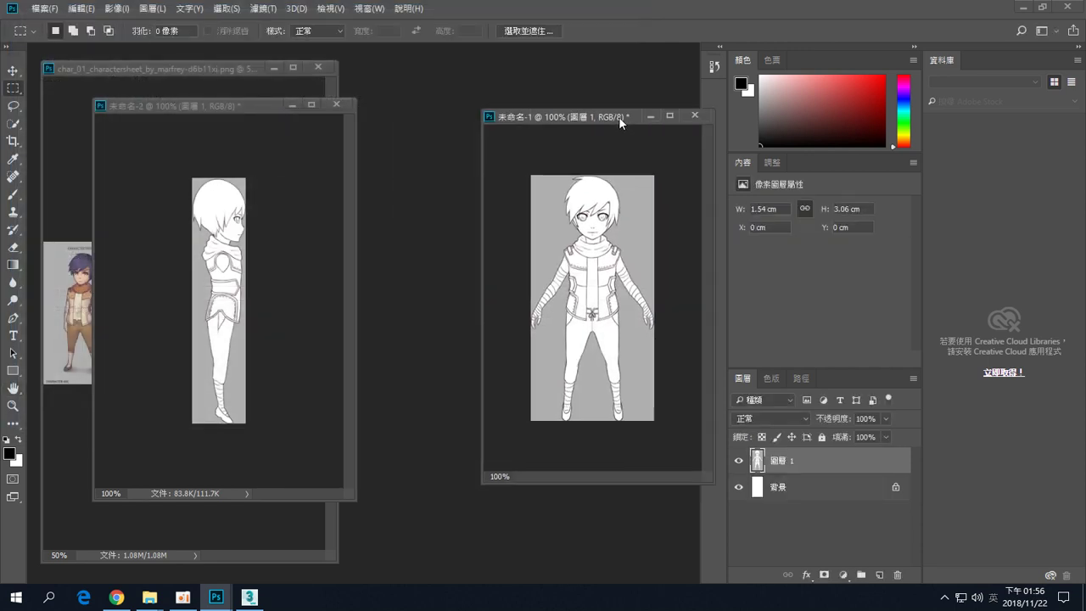
pyautogui.click(253, 103)
pyautogui.click(1024, 7)
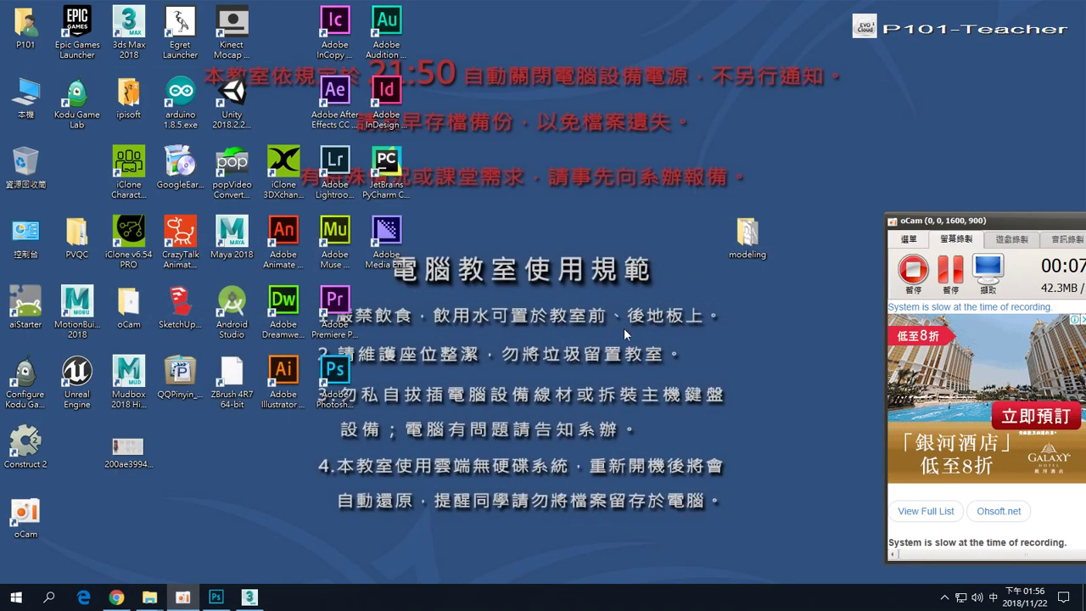
pyautogui.doubleClick(748, 228)
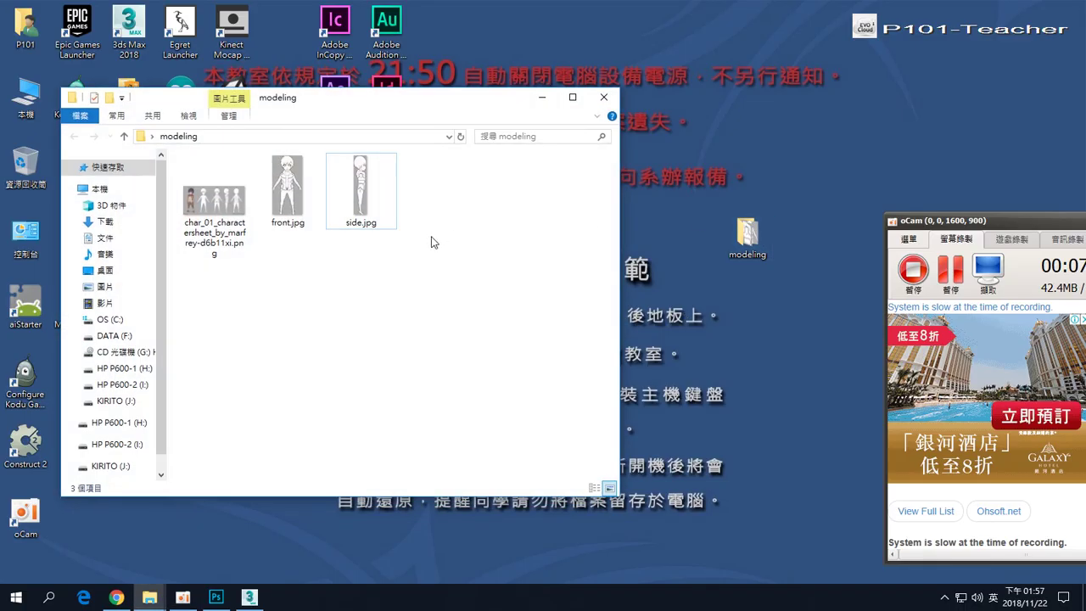
pyautogui.click(291, 185)
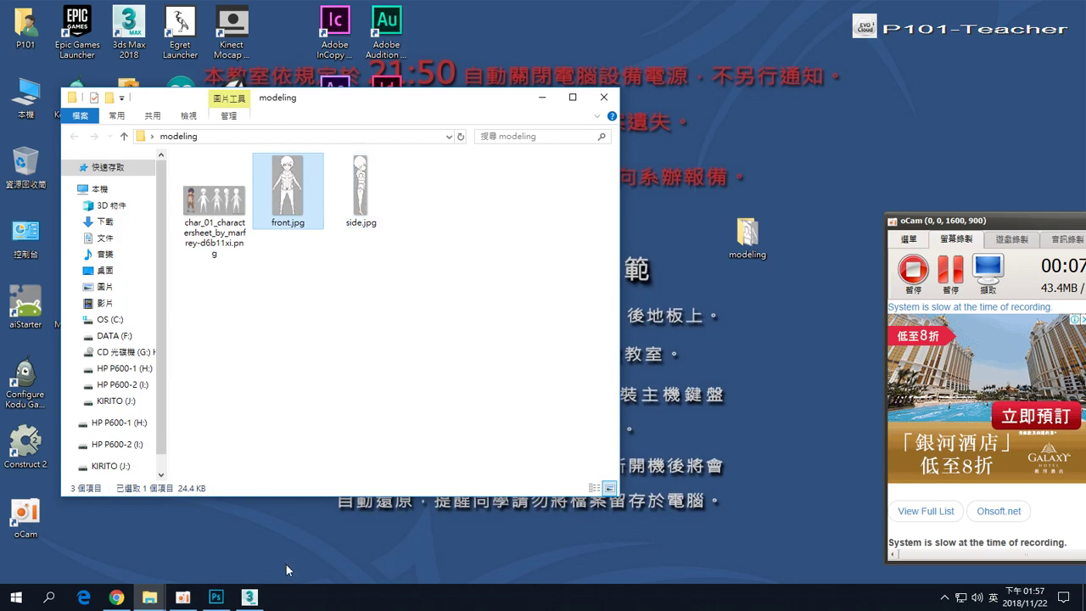
pyautogui.click(215, 597)
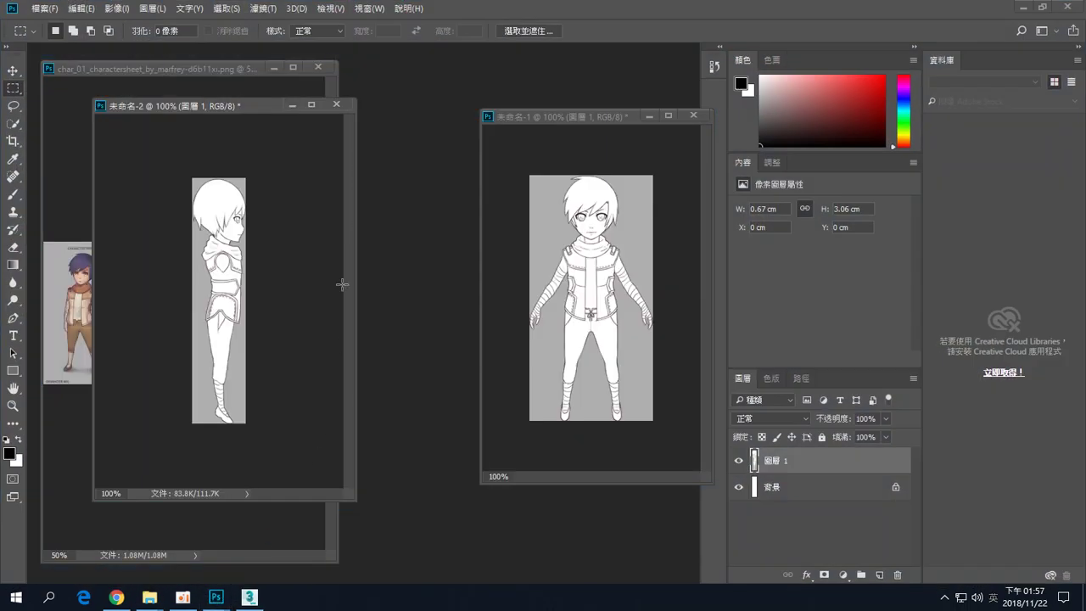
pyautogui.moveTo(256, 114); pyautogui.dragTo(519, 201)
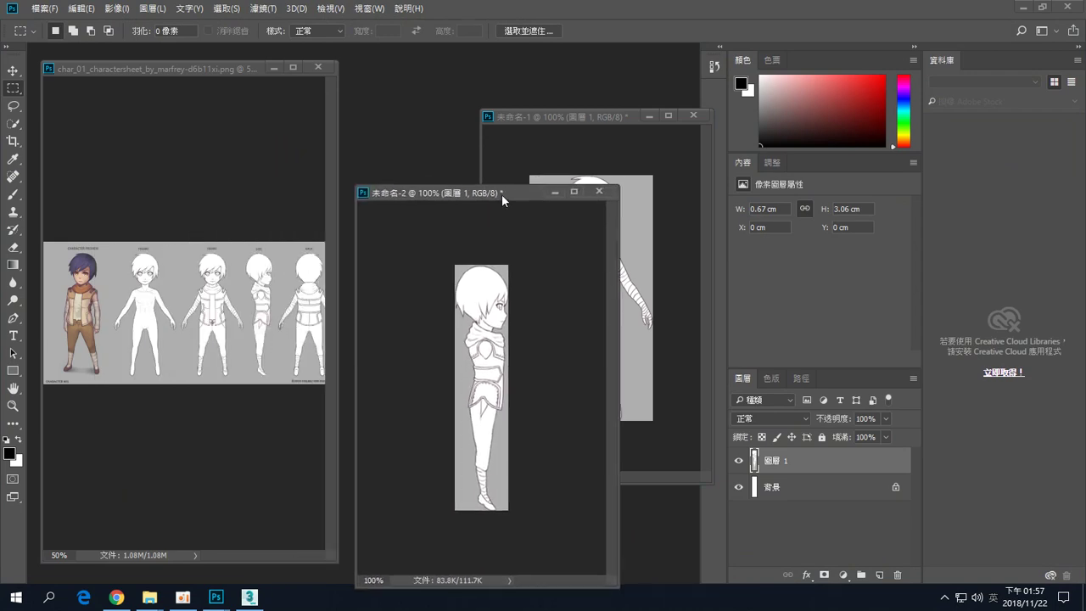
# Switch to Chrome, browse the character three-view image results, and open the preview of the dark-haired school uniform girl.
pyautogui.click(117, 597)
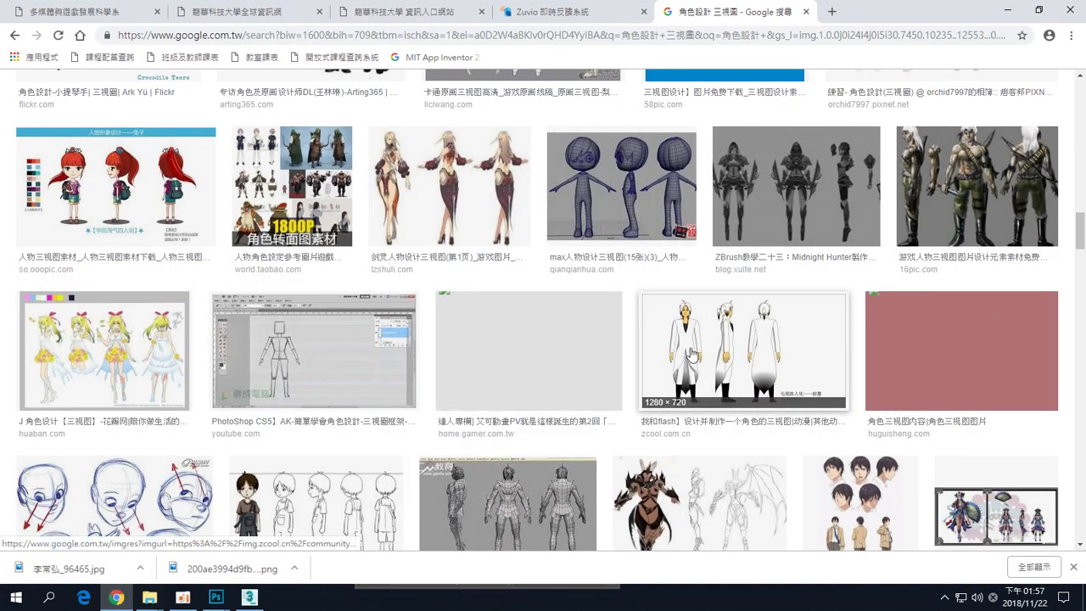
pyautogui.scroll(-1, 716, 382)
pyautogui.scroll(-5, 715, 382)
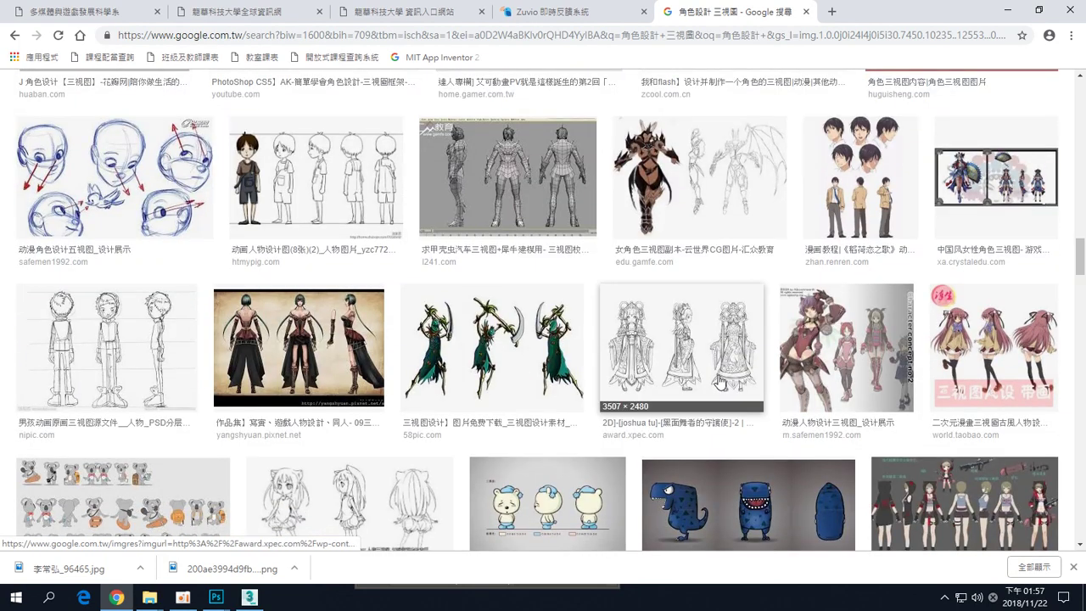
pyautogui.scroll(-5, 732, 381)
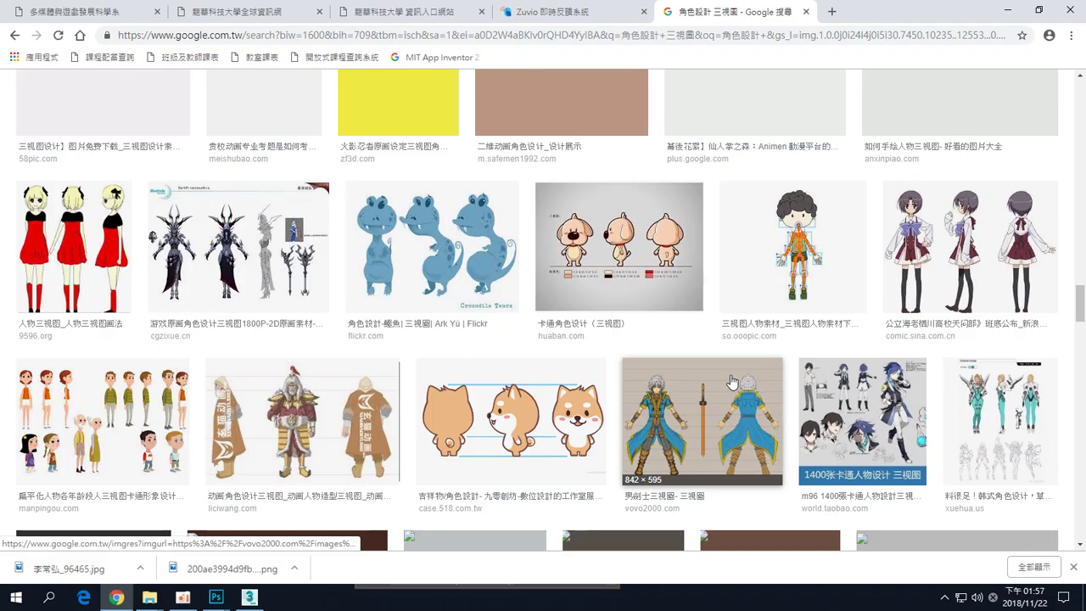
pyautogui.click(923, 252)
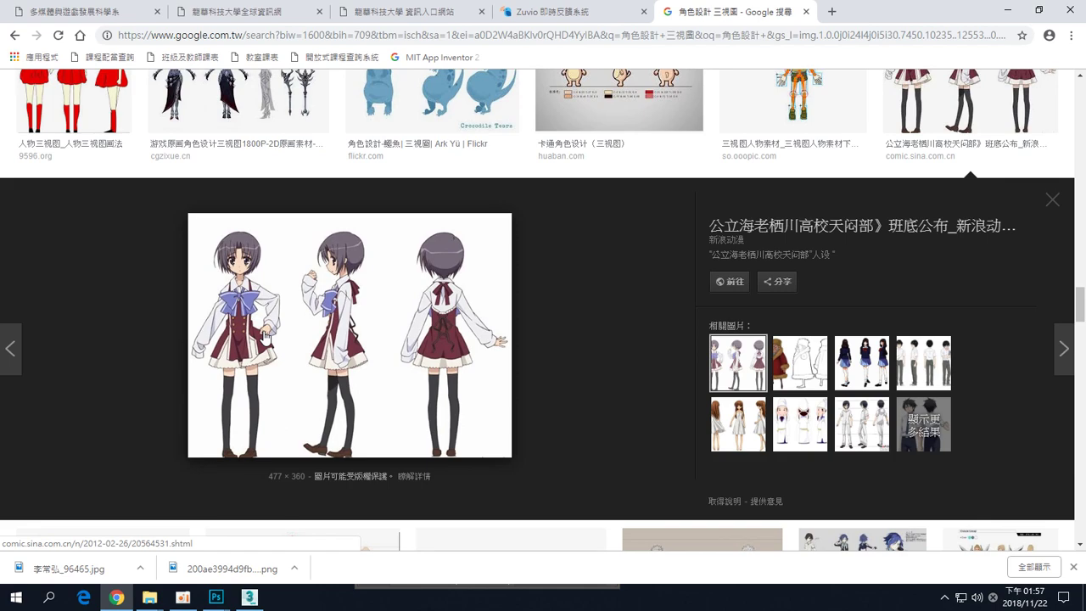
# Return to Photoshop's front-view document and move its window over the character sheet, clear of the side view.
pyautogui.click(227, 597)
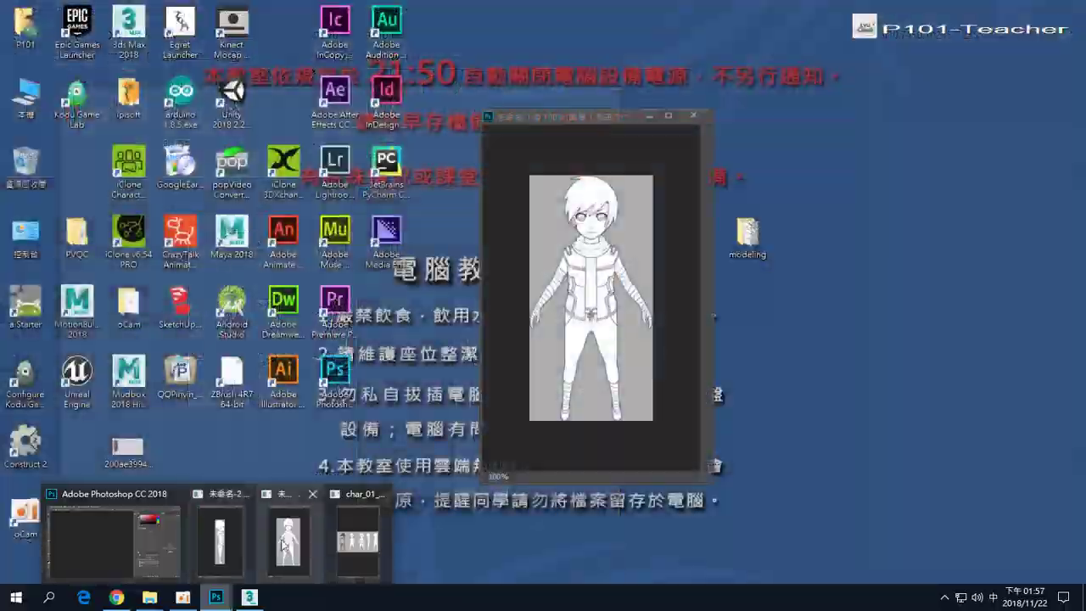
pyautogui.click(288, 536)
pyautogui.moveTo(567, 118); pyautogui.dragTo(201, 96)
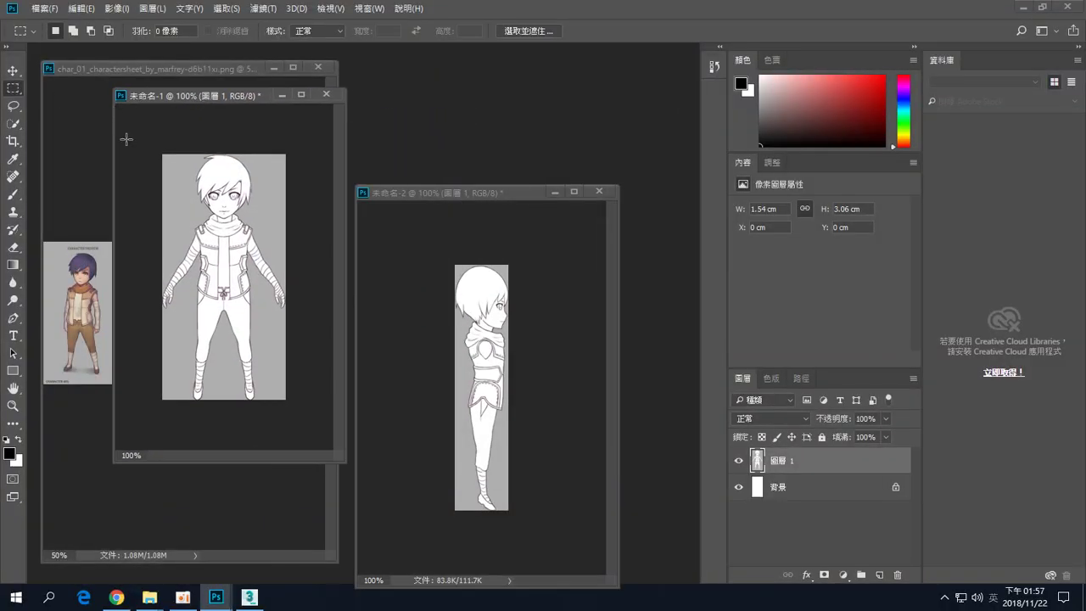
# Copy the left half of the front-view character to a new layer and activate the Move tool.
pyautogui.moveTo(163, 155); pyautogui.dragTo(223, 456)
pyautogui.hotkey('ctrl', 'j')
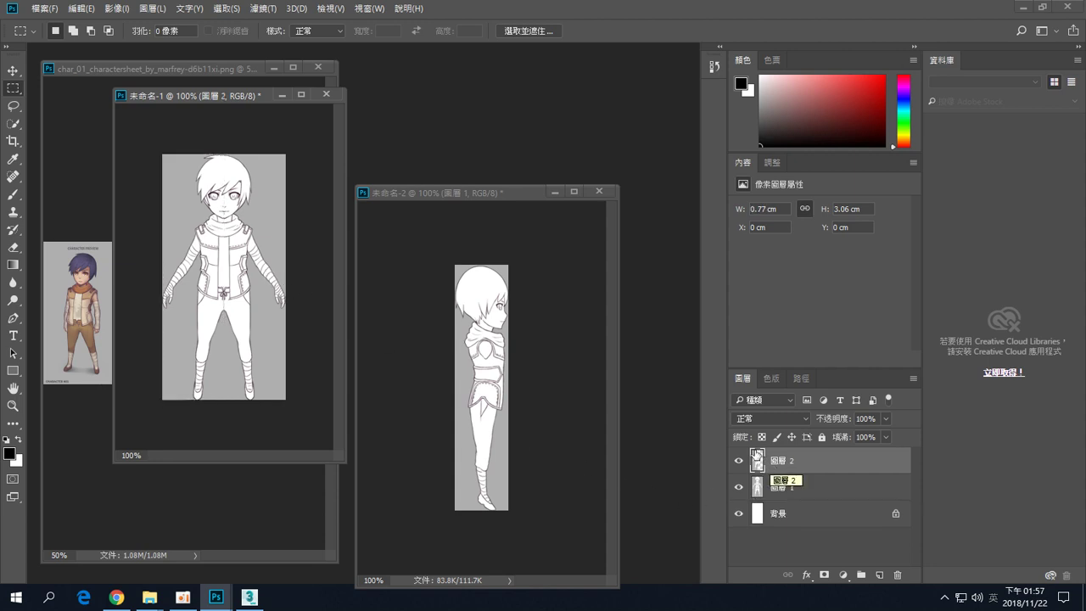
pyautogui.click(13, 70)
pyautogui.moveTo(241, 227); pyautogui.dragTo(207, 258)
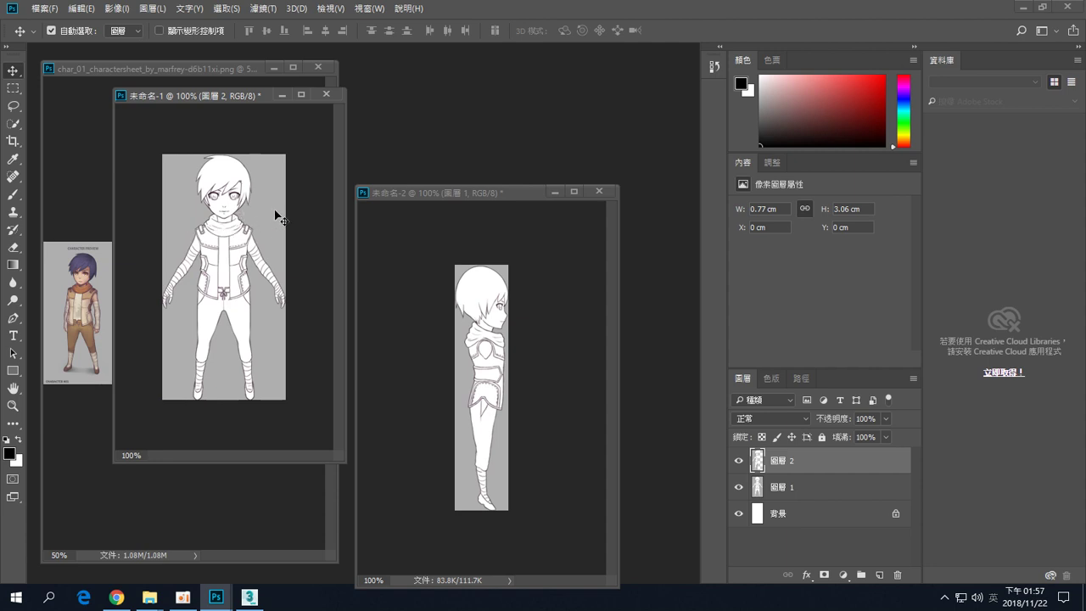
# Flip the copied left-half layer horizontally and move it over the character's other half to make the front view symmetrical.
pyautogui.click(116, 7)
pyautogui.moveTo(82, 9)
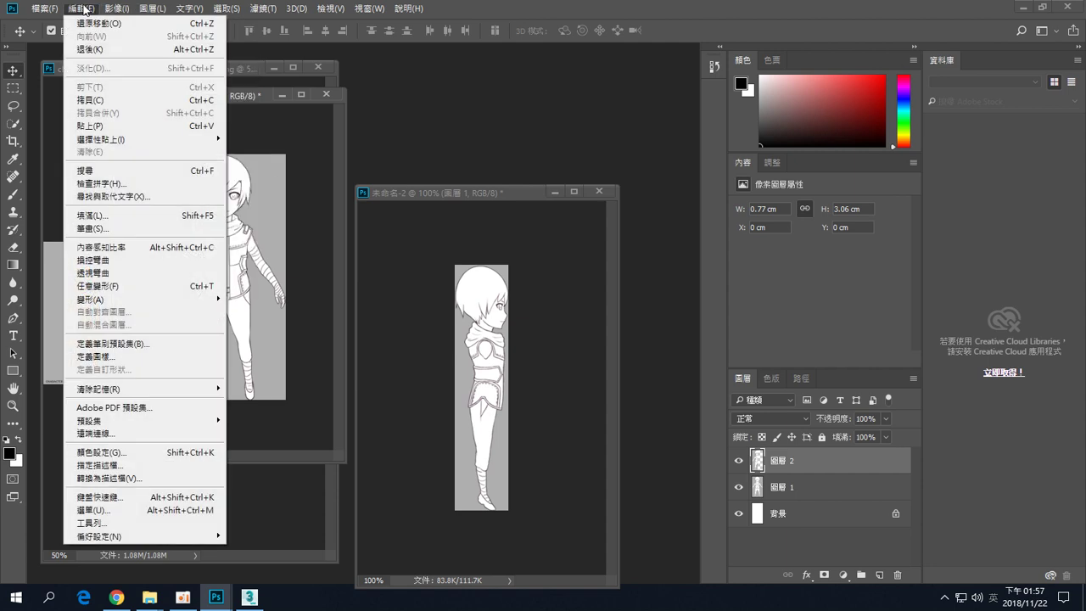
pyautogui.moveTo(166, 301)
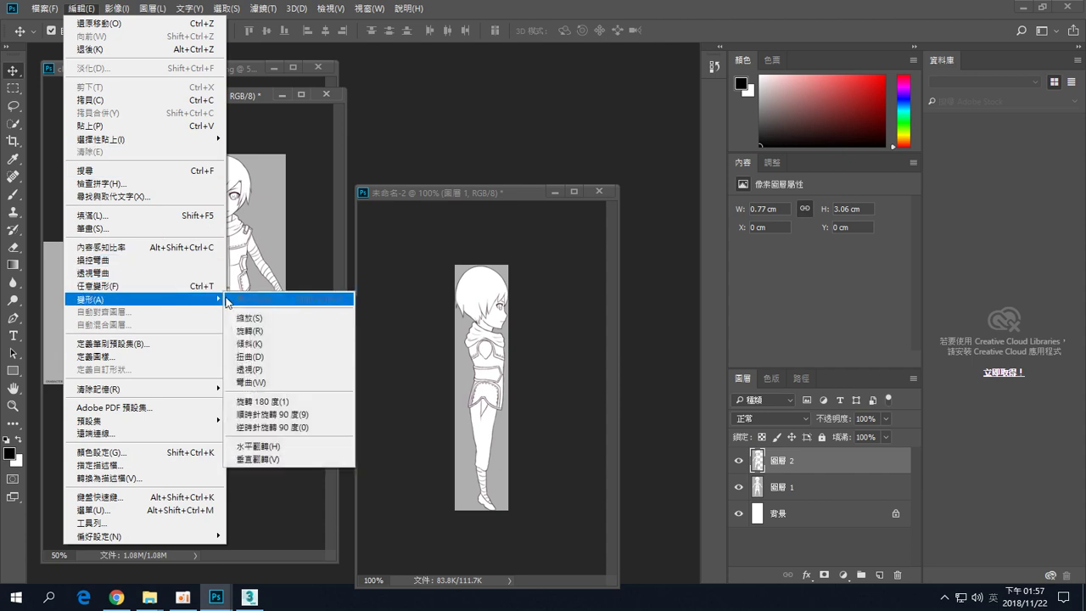
pyautogui.click(290, 447)
pyautogui.moveTo(188, 256); pyautogui.dragTo(248, 253)
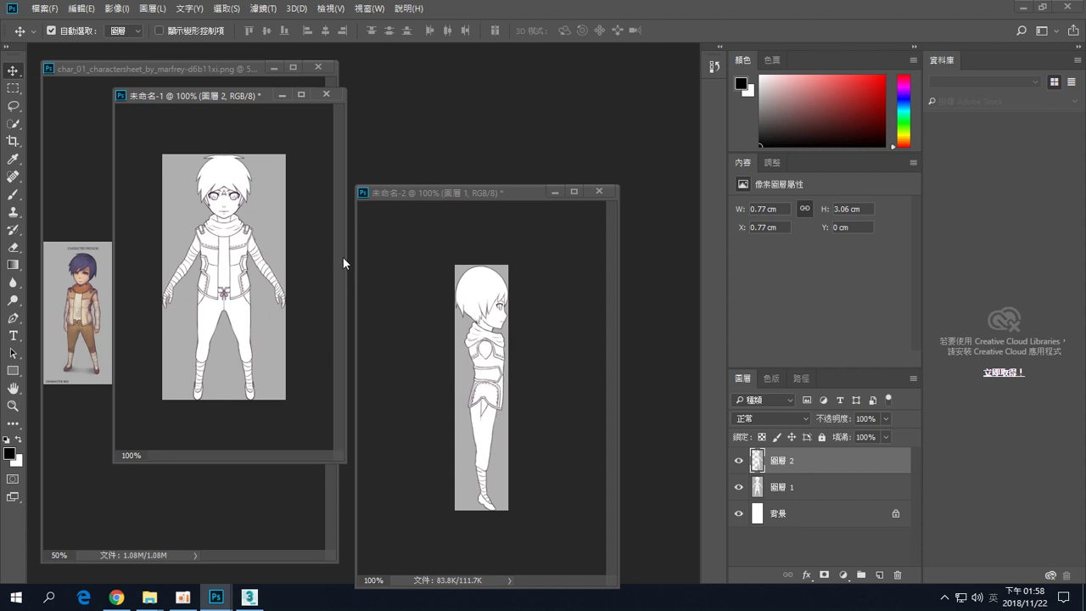
# Switch to Chrome to view the school uniform girl's three-view reference, and return to the front view in Photoshop.
pyautogui.click(116, 596)
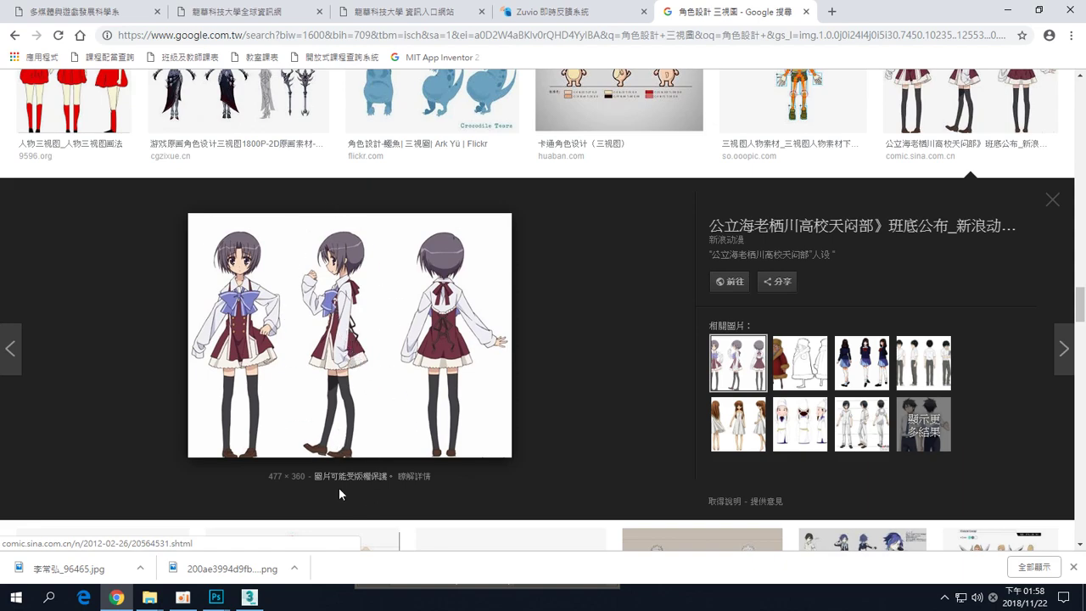
pyautogui.click(1016, 8)
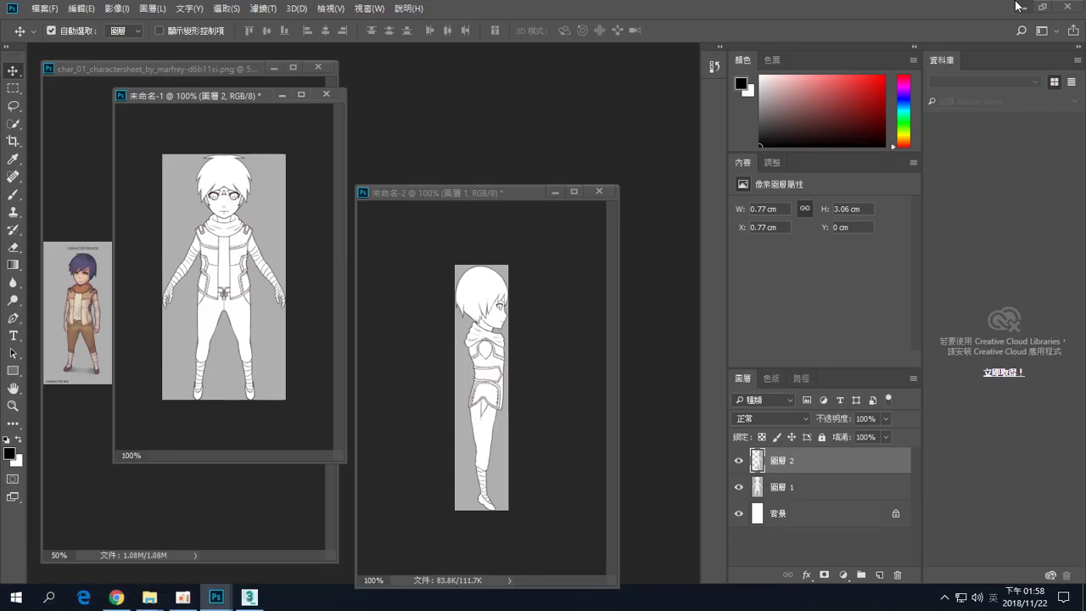
pyautogui.click(181, 601)
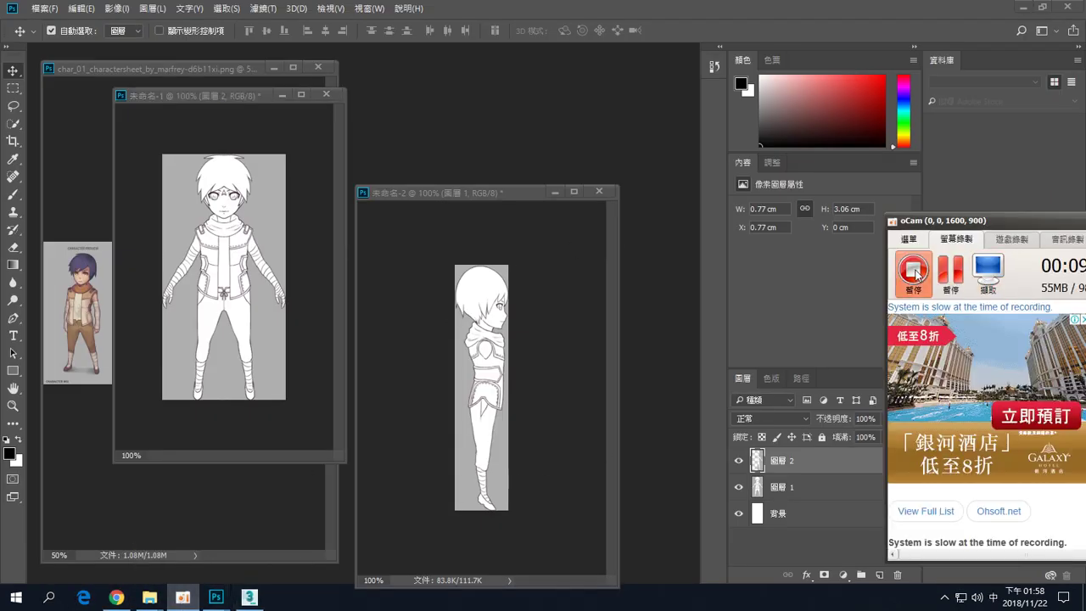